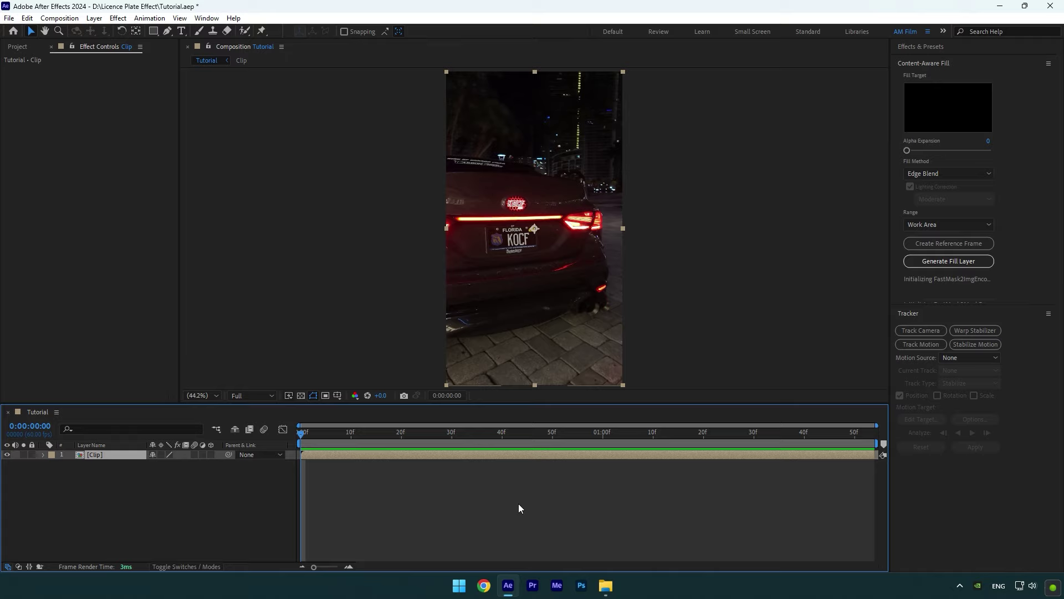
# Apply the Mocha AE effect to the Clip layer through the 'mocha' effect search.
pyautogui.hotkey('ctrl', 'space')
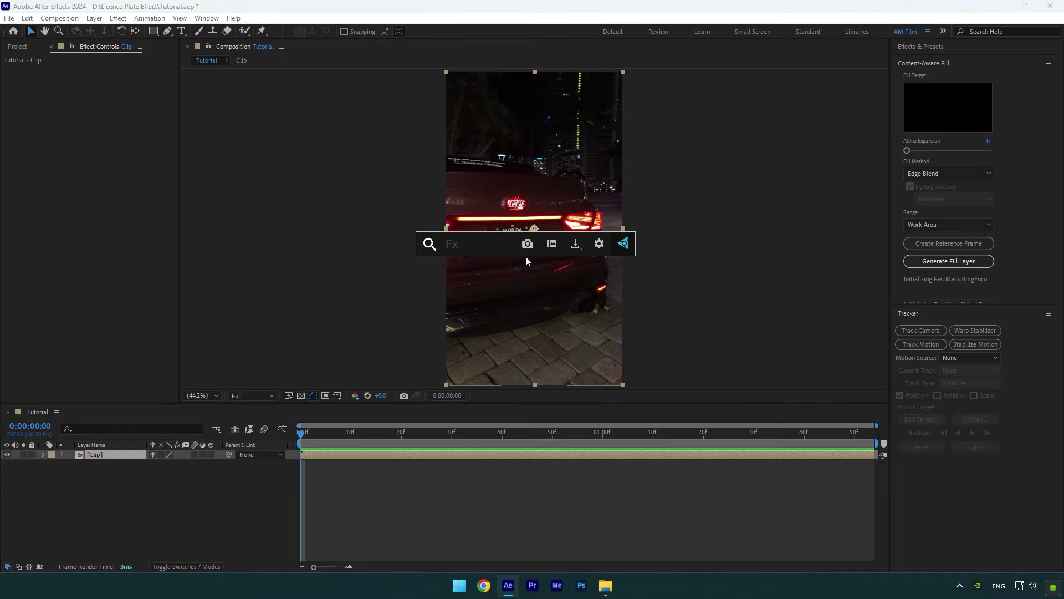
pyautogui.write('mocha')
pyautogui.press('Return')
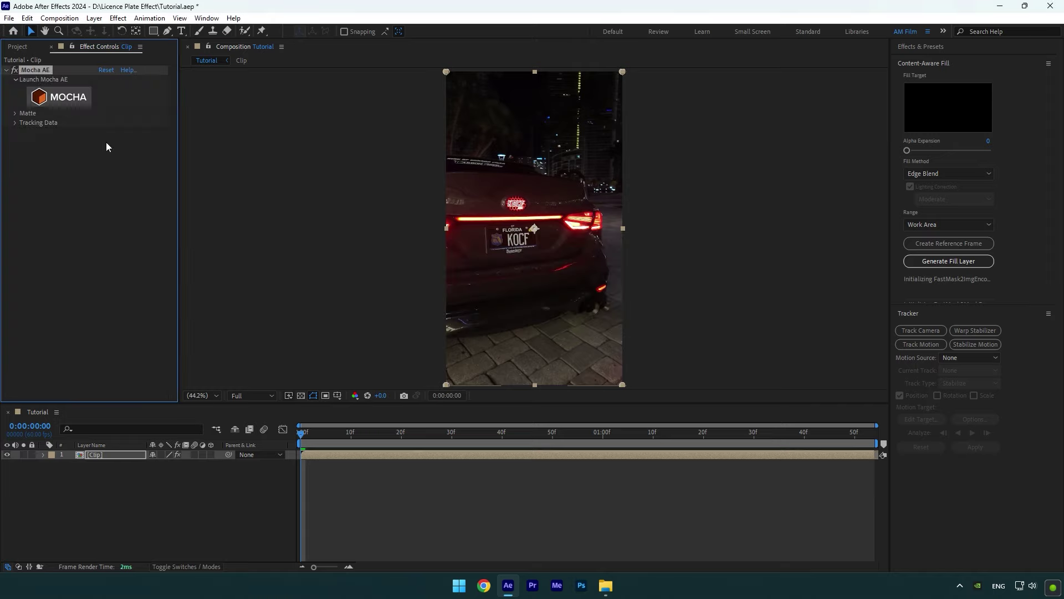
# Outline the licence plate with an X-spline shape in Mocha and track it forward.
pyautogui.click(62, 101)
pyautogui.click(113, 35)
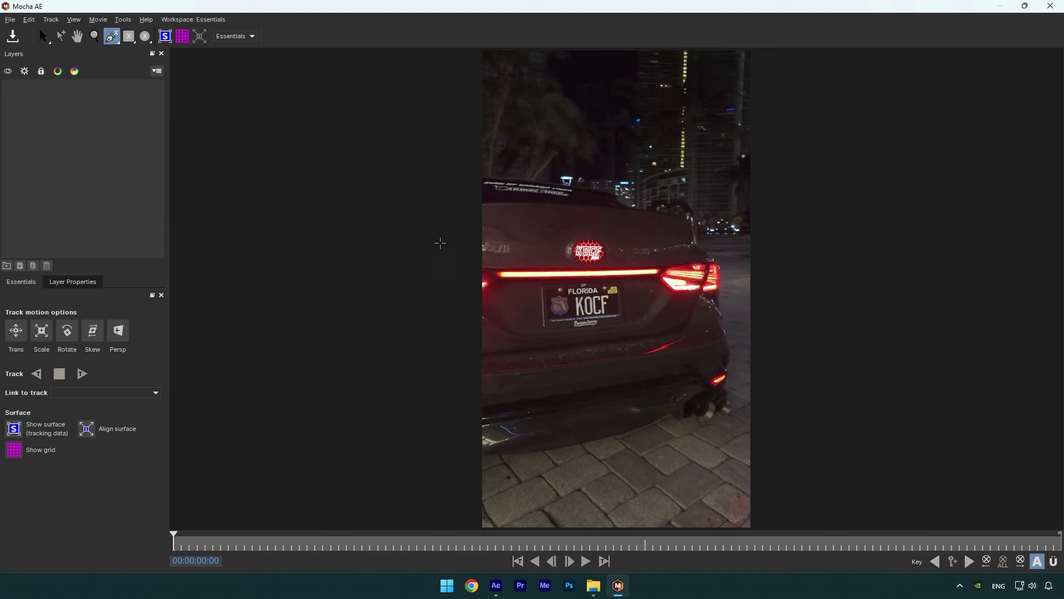
pyautogui.scroll(5, 588, 331)
pyautogui.click(519, 258)
pyautogui.click(690, 249)
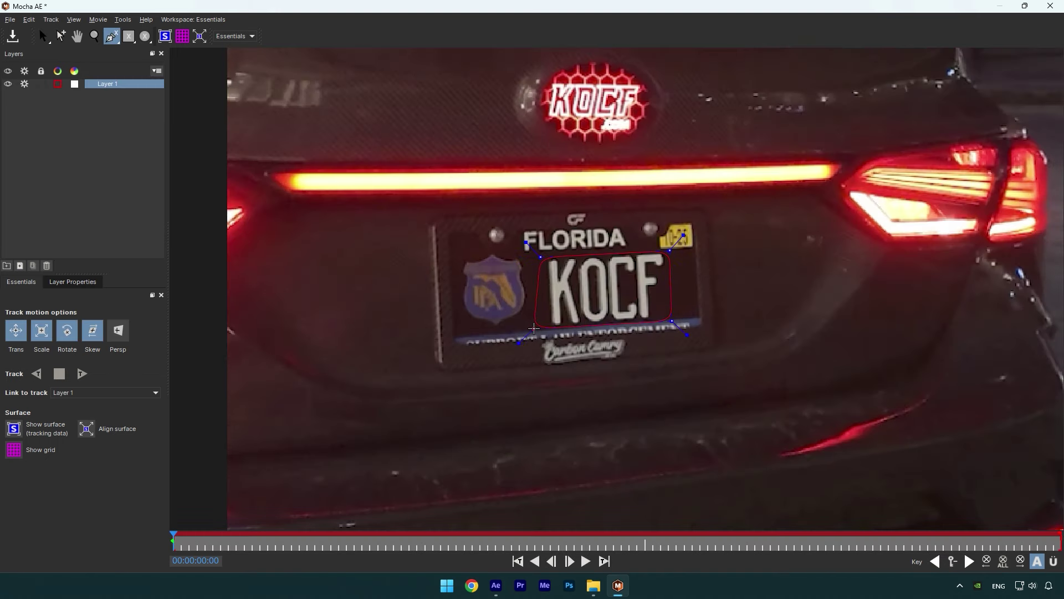
pyautogui.rightClick(534, 328)
pyautogui.click(85, 377)
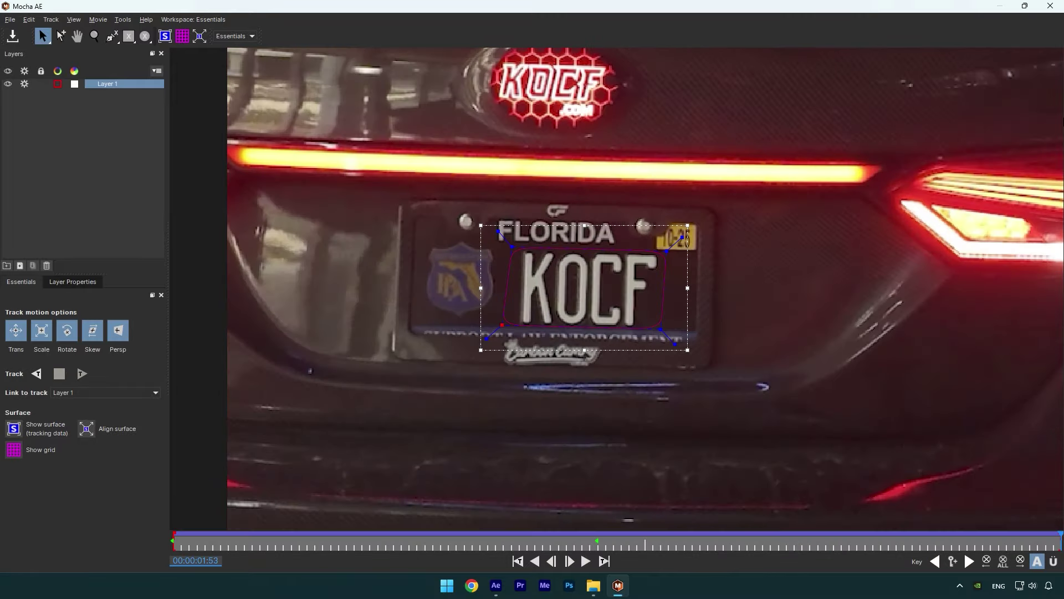
# Return from Mocha and convert the tracked plate shape into After Effects masks.
pyautogui.click(1050, 5)
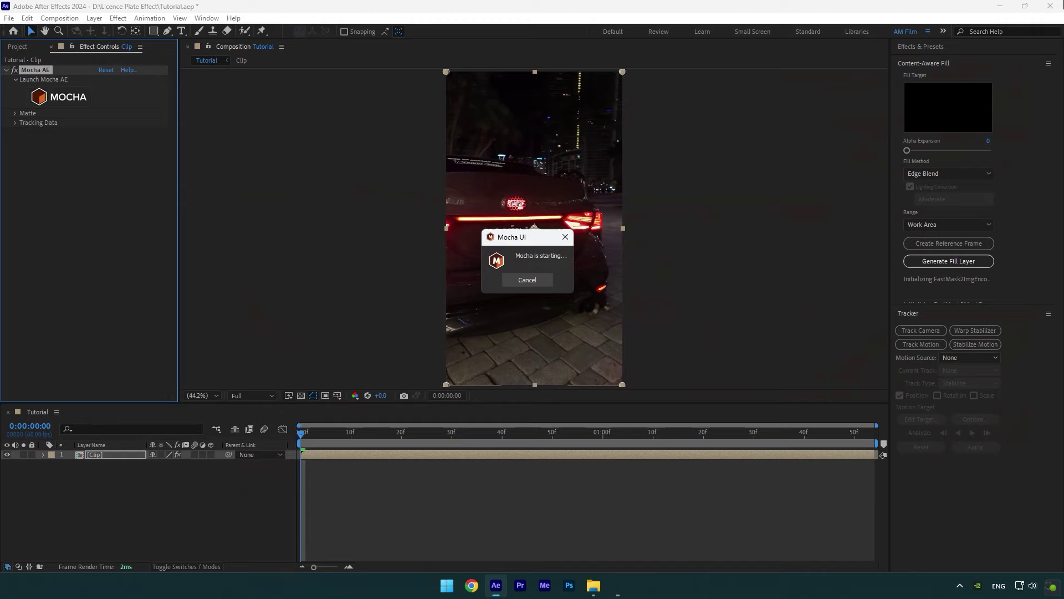
pyautogui.click(15, 114)
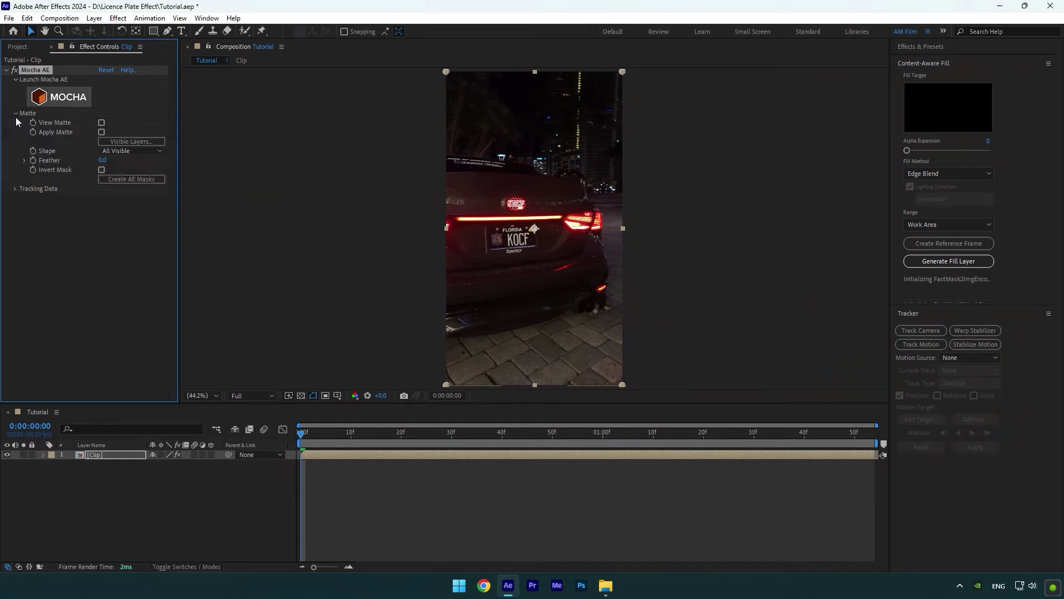
pyautogui.click(118, 180)
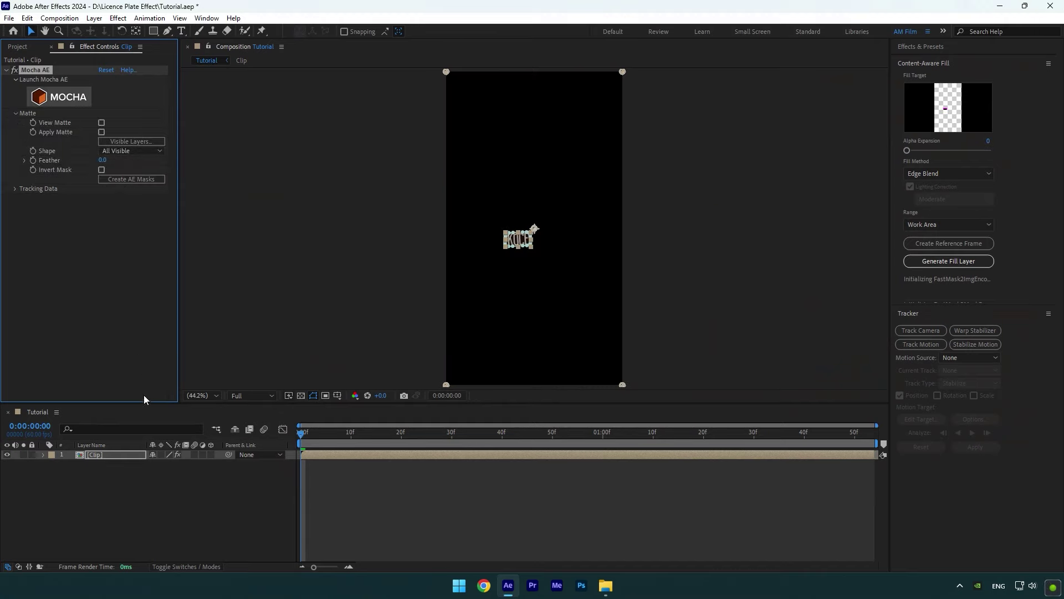
# Set the plate mask's mode to Subtract so the plate is cut out.
pyautogui.press('m')
pyautogui.click(164, 464)
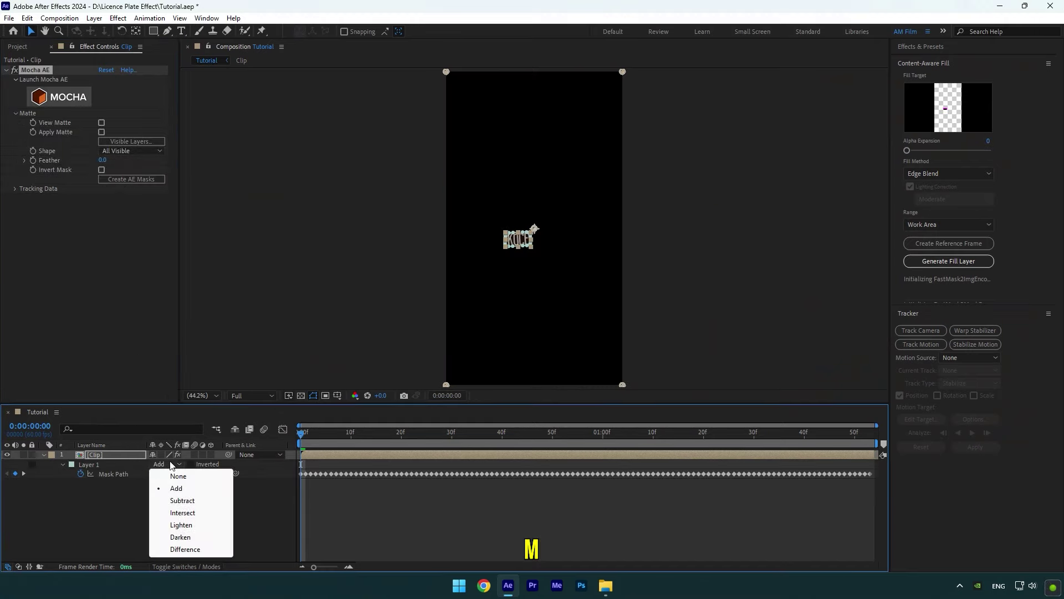
pyautogui.click(185, 501)
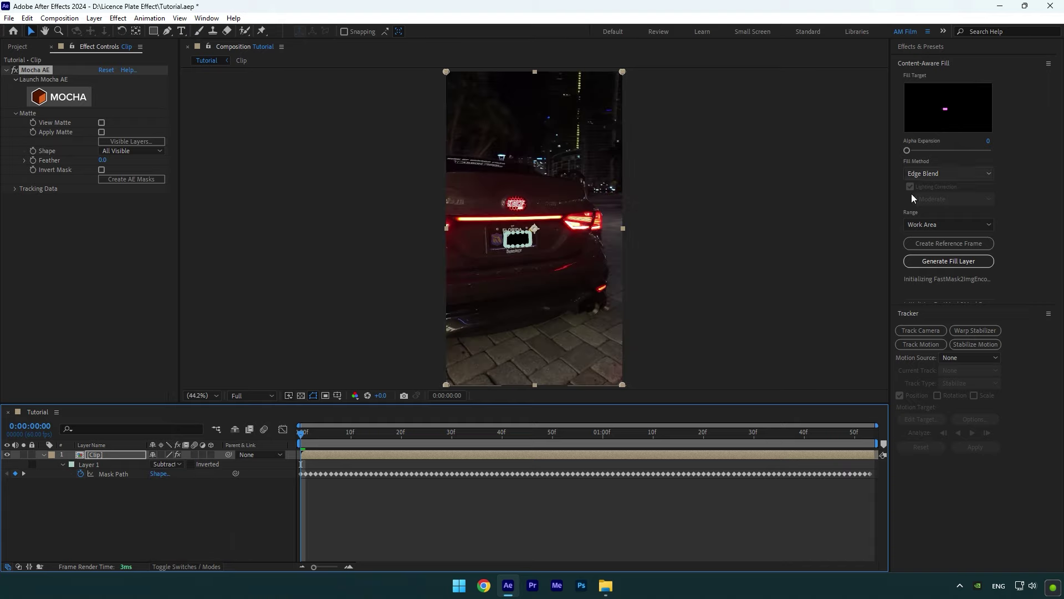
# Generate a Content-Aware Fill layer for the plate area and preview it.
pyautogui.click(936, 266)
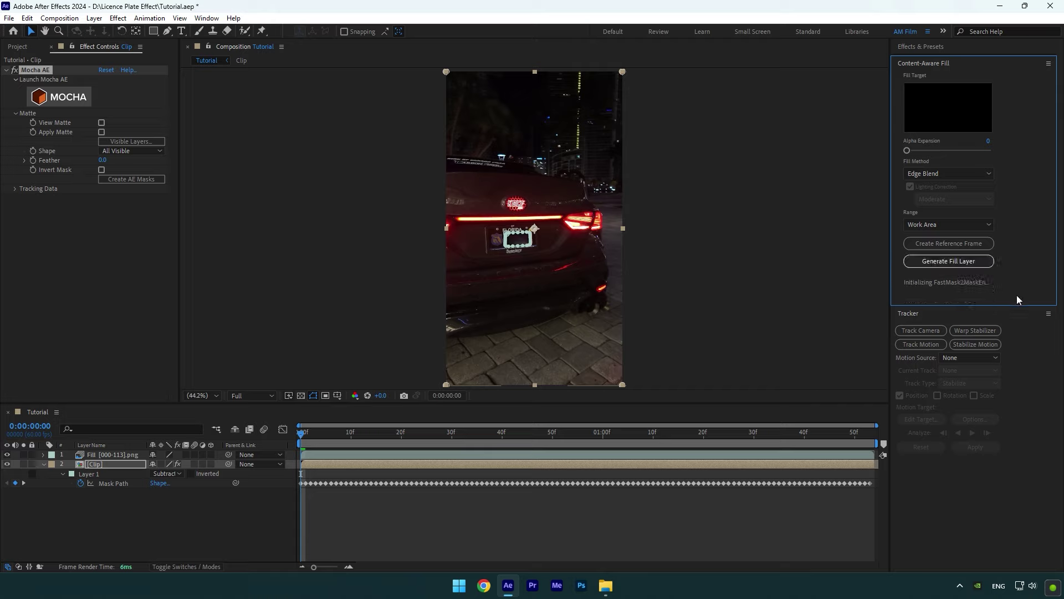
pyautogui.press('space')
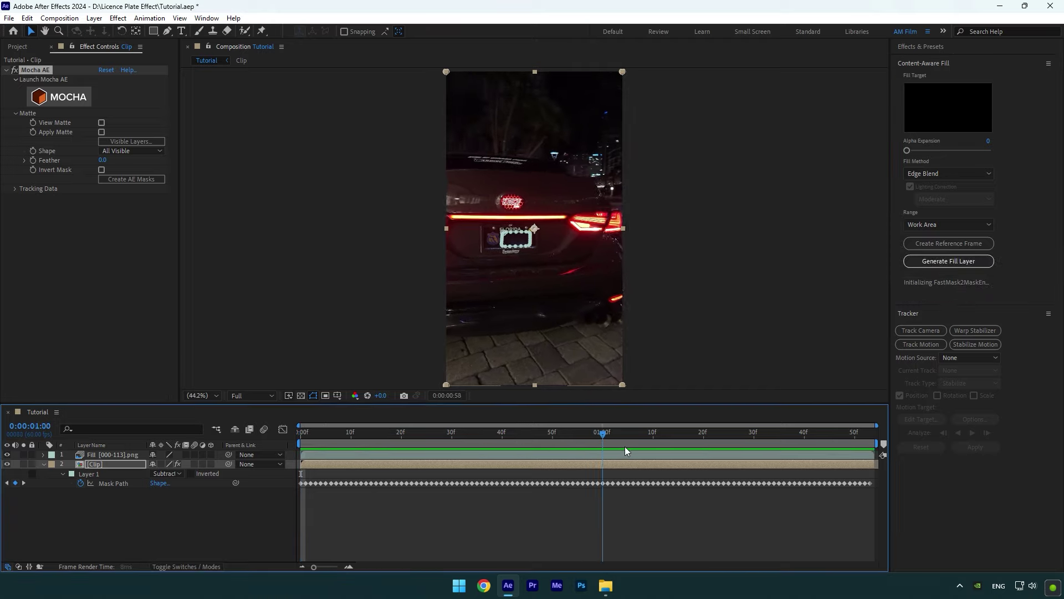
pyautogui.click(440, 513)
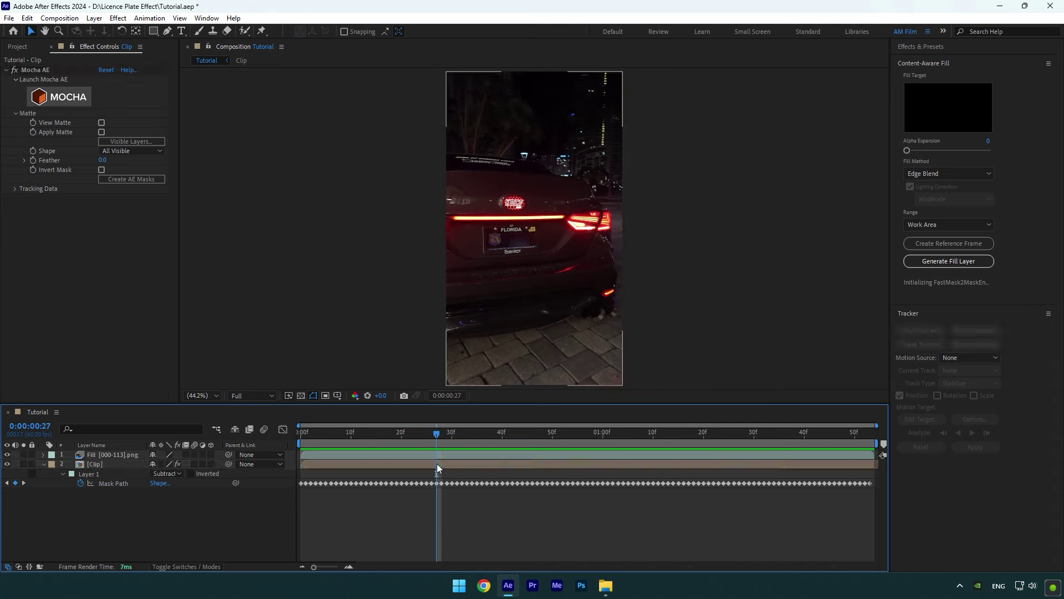
# Scrub the clip to check the fill, return to the start, and select the Clip layer.
pyautogui.moveTo(437, 464); pyautogui.dragTo(411, 443)
pyautogui.press('Home')
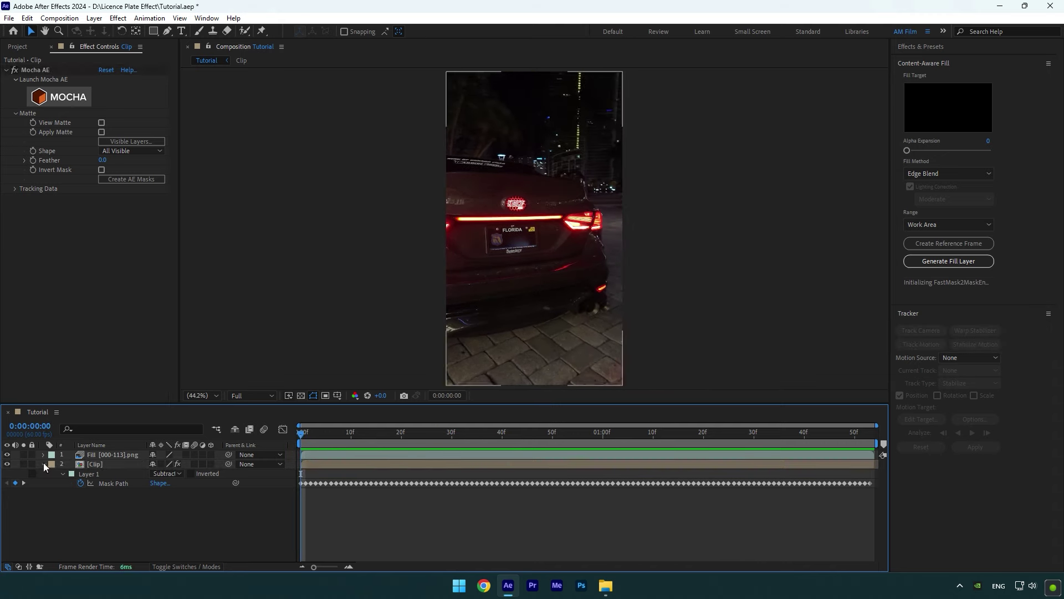
pyautogui.click(43, 464)
pyautogui.click(94, 466)
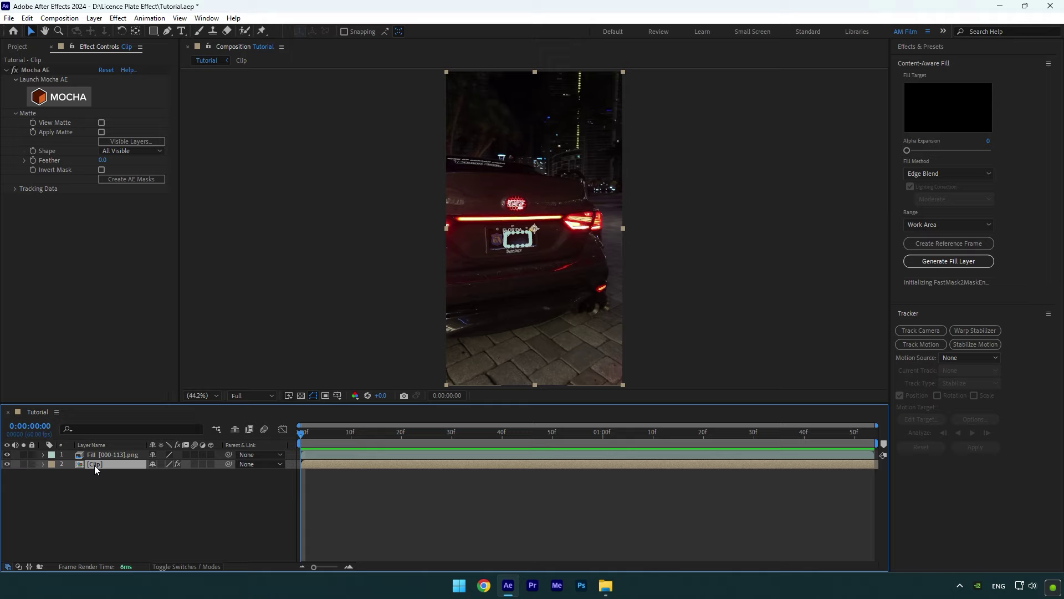
# Duplicate the Clip layer above the Fill layer and delete the copy's mask.
pyautogui.hotkey('ctrl', 'd')
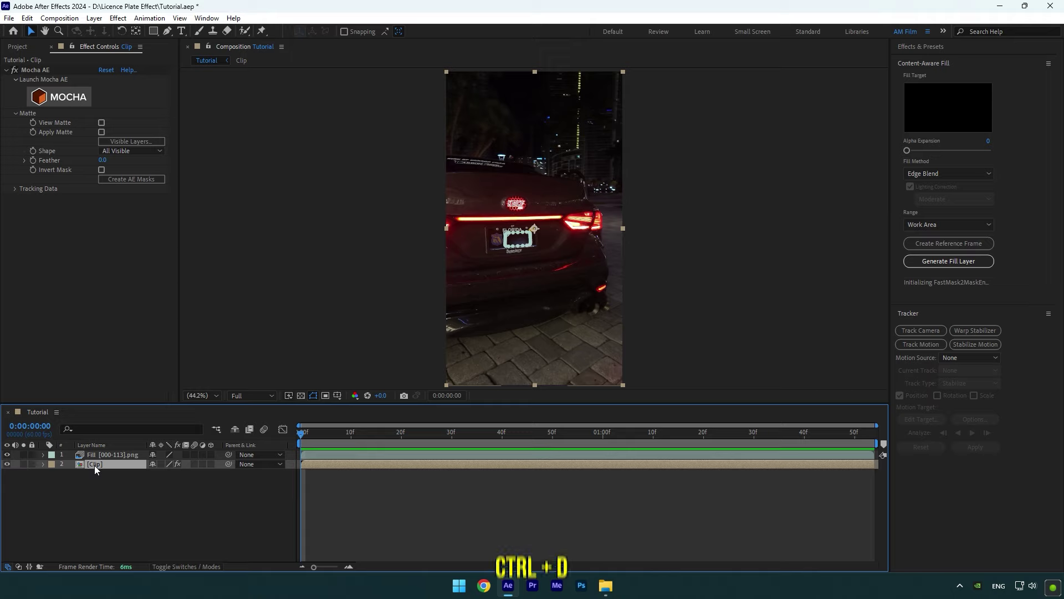
pyautogui.moveTo(99, 467); pyautogui.dragTo(99, 453)
pyautogui.press('m')
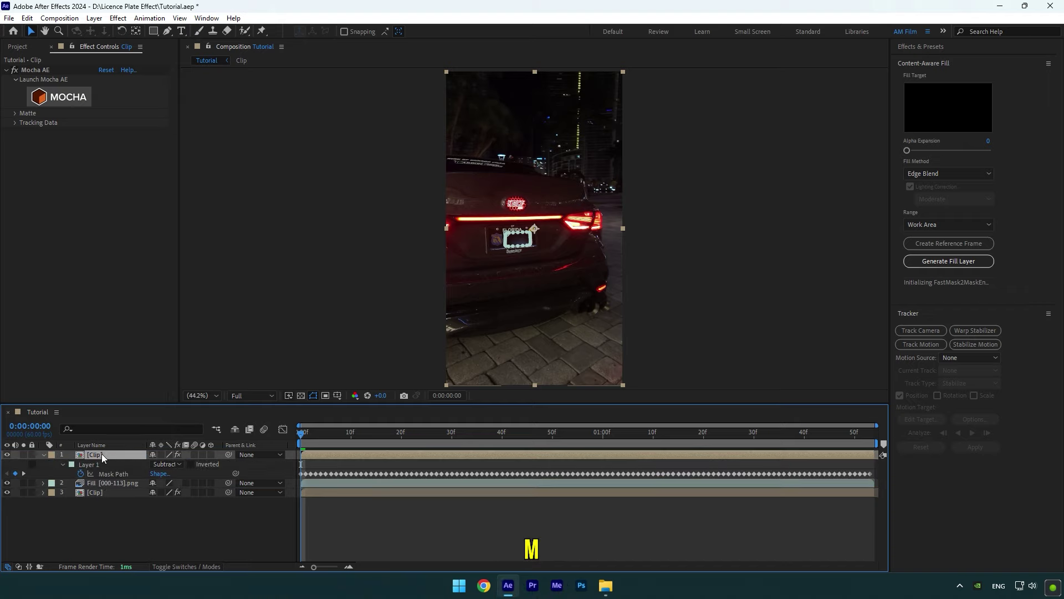
pyautogui.click(95, 464)
pyautogui.press('Delete')
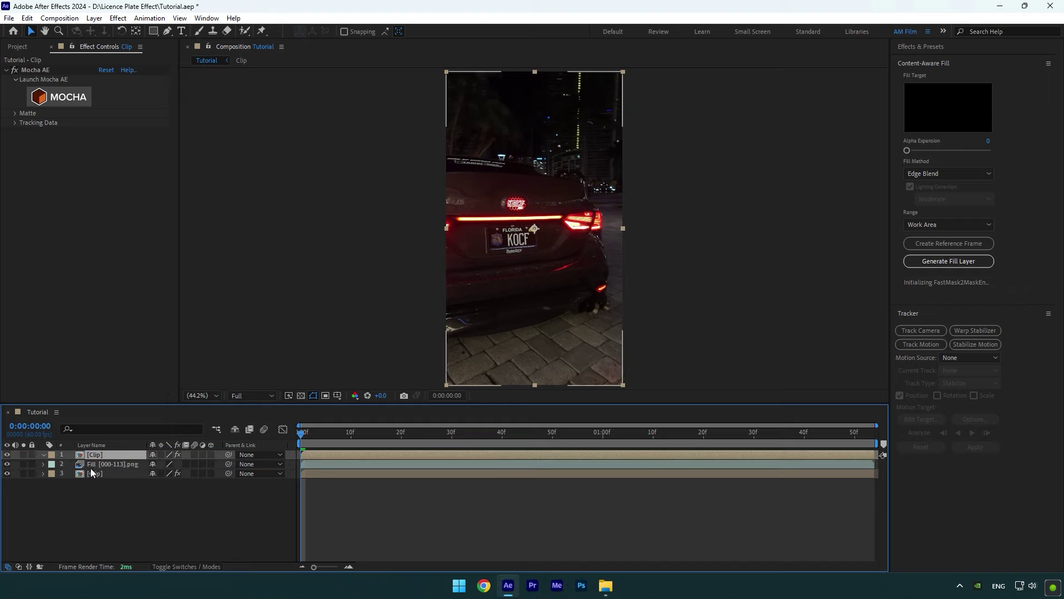
# Rename the top duplicate layer to K.
pyautogui.click(105, 69)
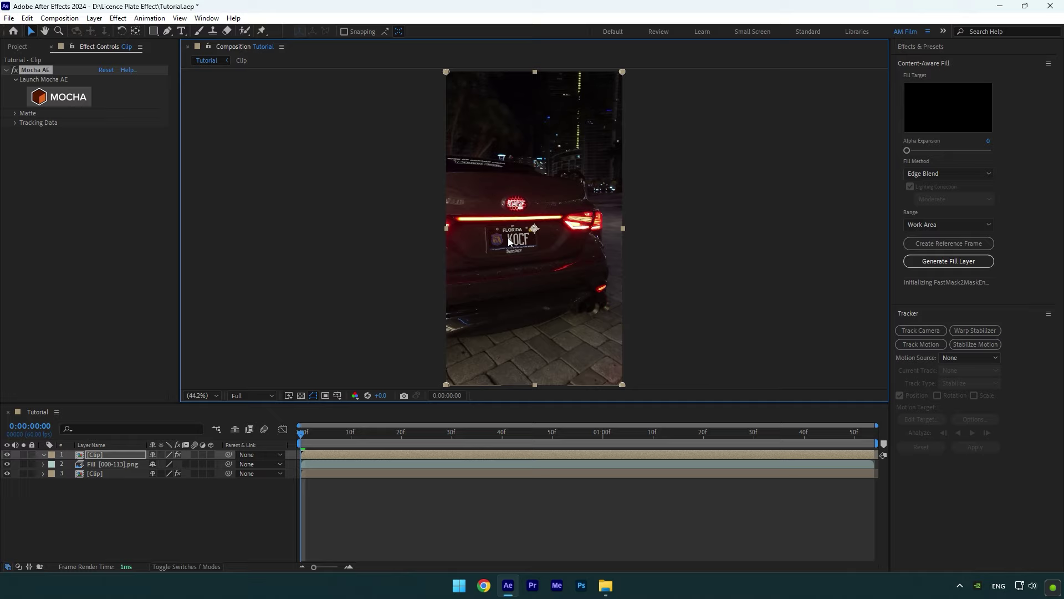
pyautogui.rightClick(100, 456)
pyautogui.press('Escape')
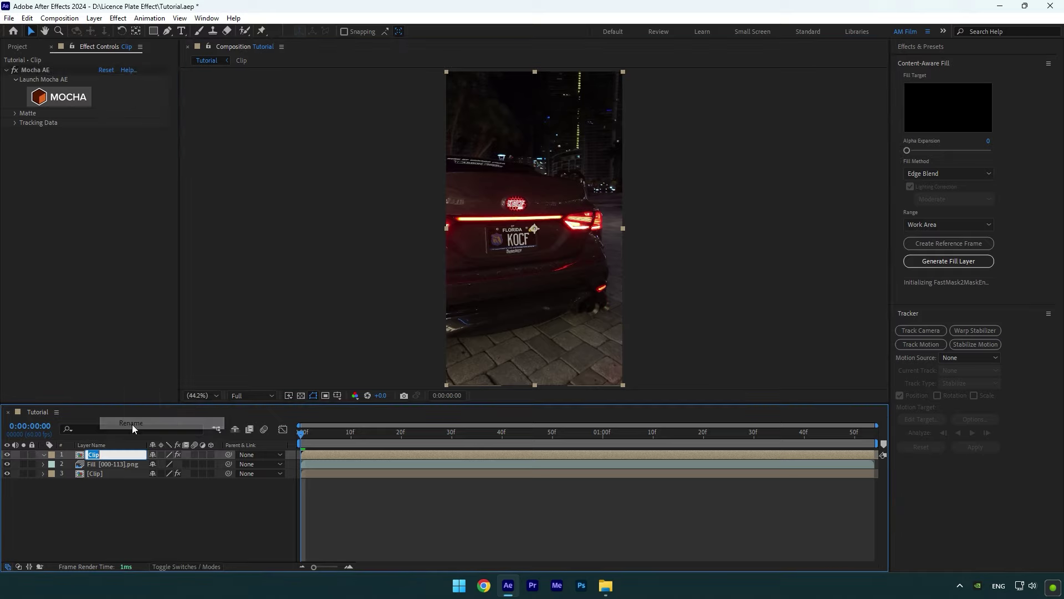
pyautogui.write('K')
pyautogui.press('Return')
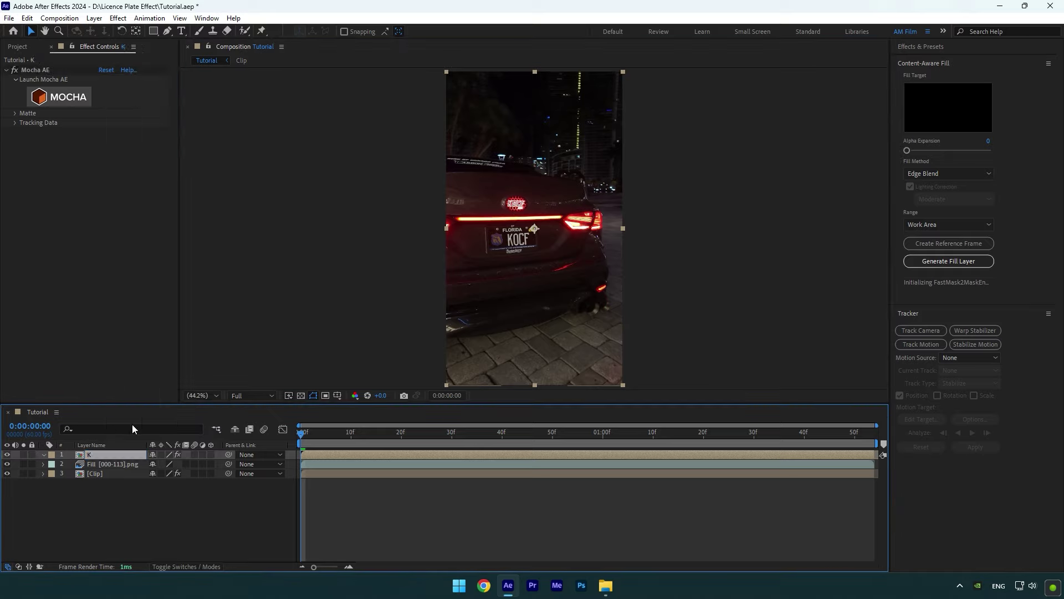
# Outline the letter K with a closed spline shape in Mocha.
pyautogui.click(68, 100)
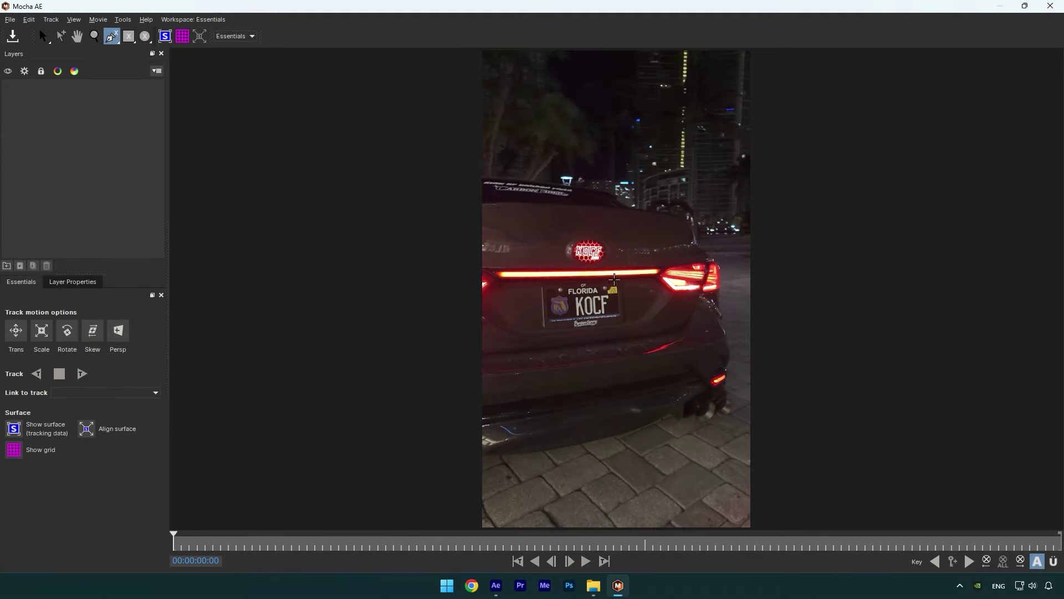
pyautogui.scroll(8, 615, 279)
pyautogui.click(575, 214)
pyautogui.click(584, 326)
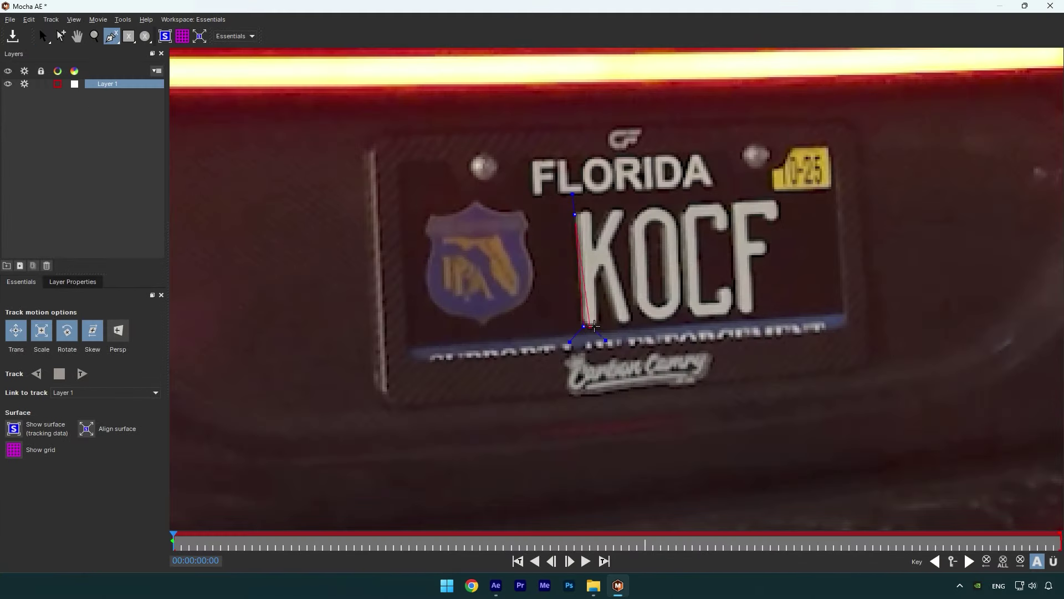
pyautogui.click(599, 326)
pyautogui.click(602, 274)
pyautogui.click(621, 325)
pyautogui.click(633, 322)
pyautogui.click(614, 245)
pyautogui.click(626, 212)
pyautogui.click(613, 209)
pyautogui.click(574, 214)
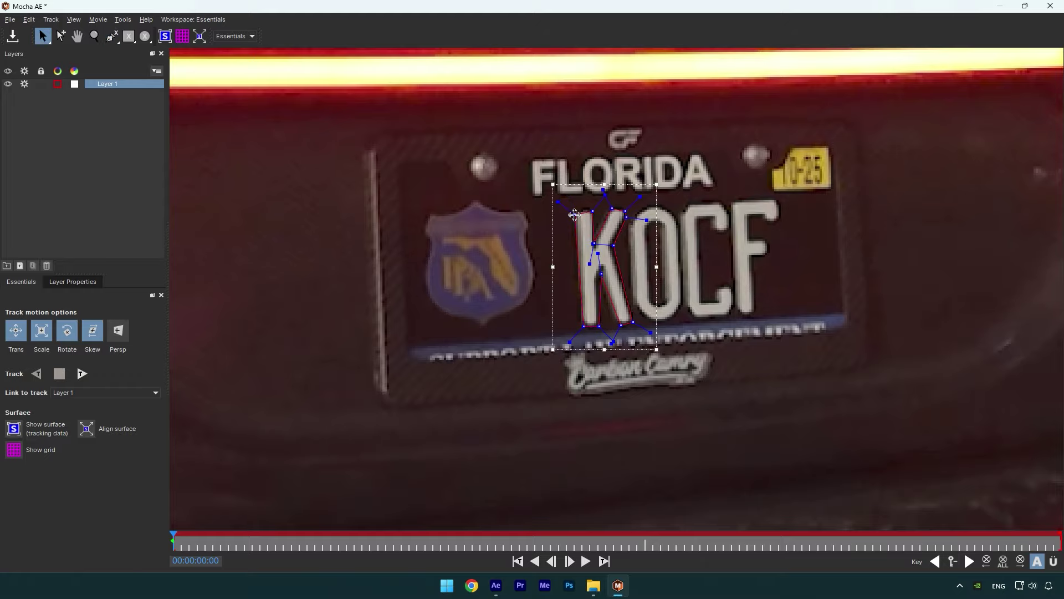
# Track the K shape forward and apply it as the K layer's matte.
pyautogui.click(82, 377)
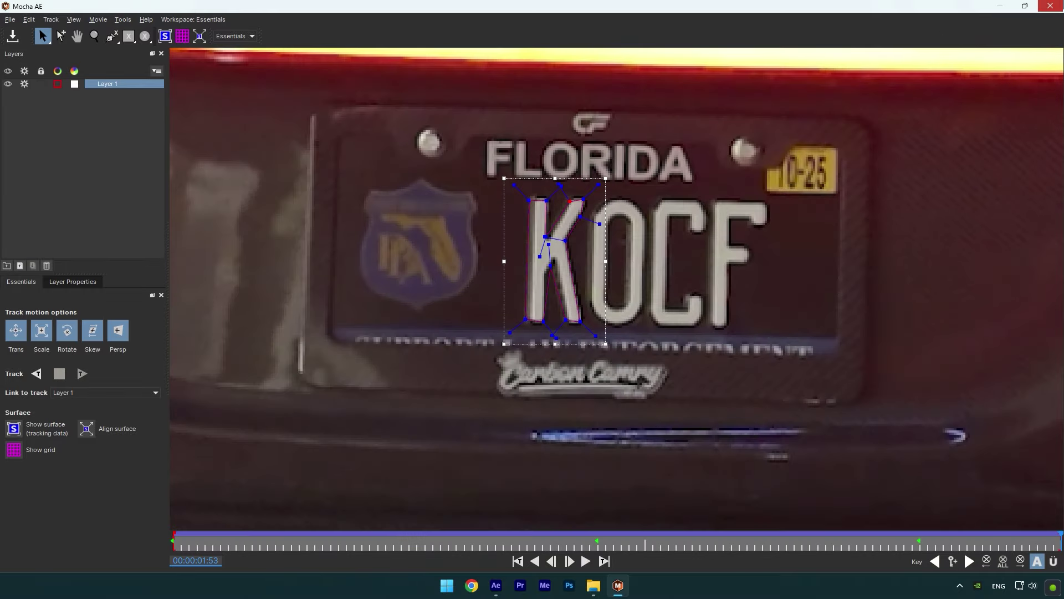
pyautogui.click(1050, 6)
pyautogui.click(16, 113)
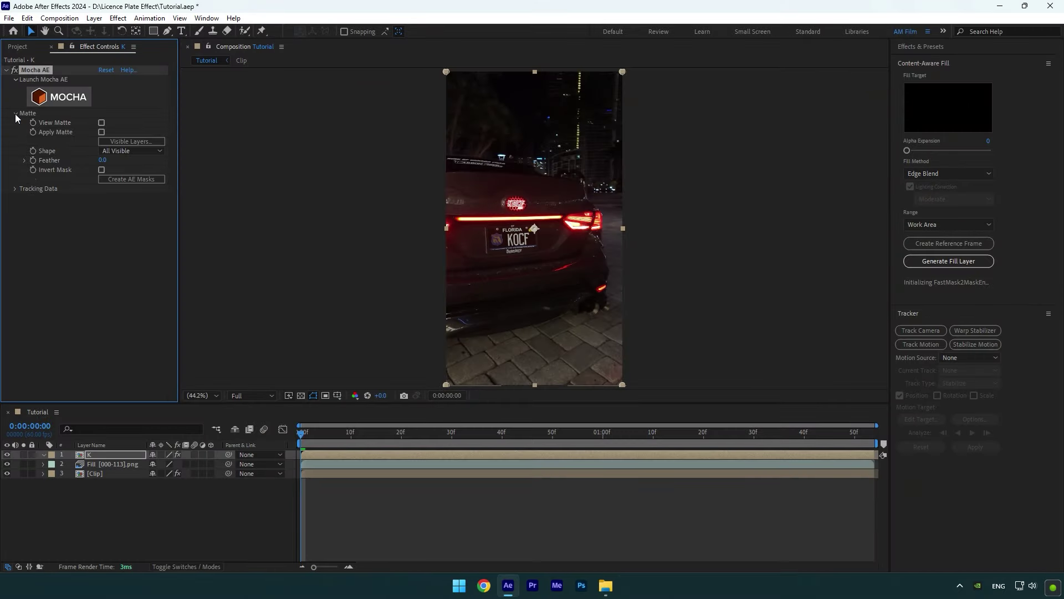
pyautogui.click(102, 132)
# Preview the composition to confirm only the letter K shows.
pyautogui.click(320, 437)
pyautogui.press('space')
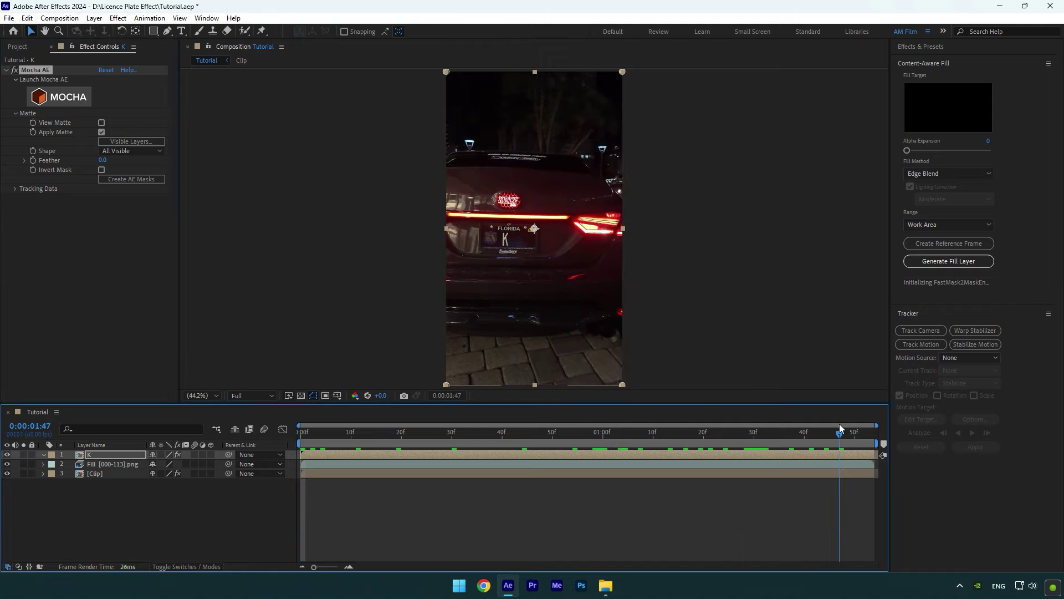
pyautogui.press('space')
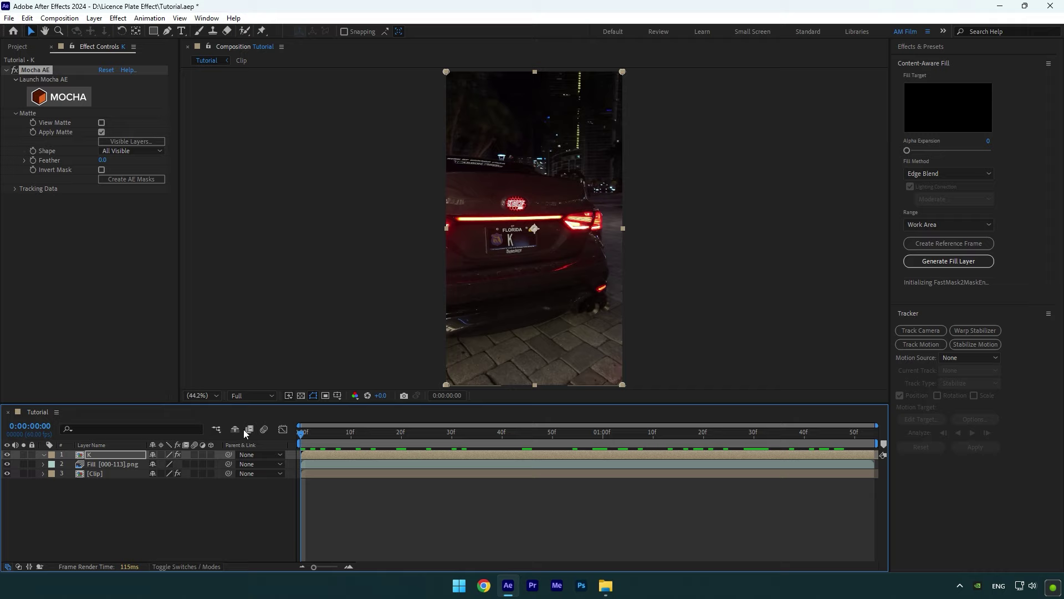
# Duplicate the K layer, reset its Mocha AE effect, and rename the copy O.
pyautogui.hotkey('ctrl', 'd')
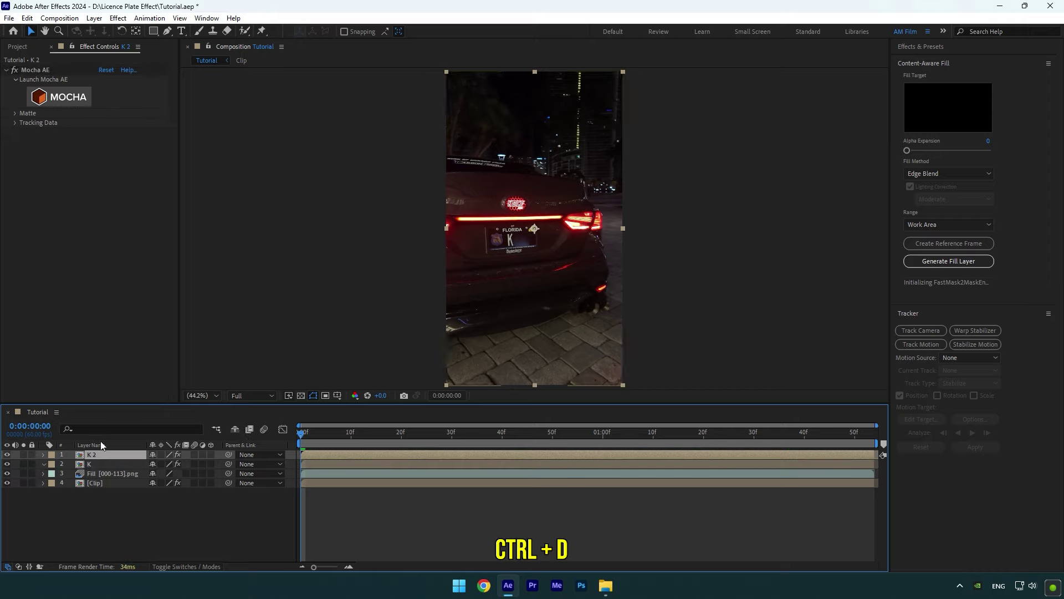
pyautogui.click(105, 71)
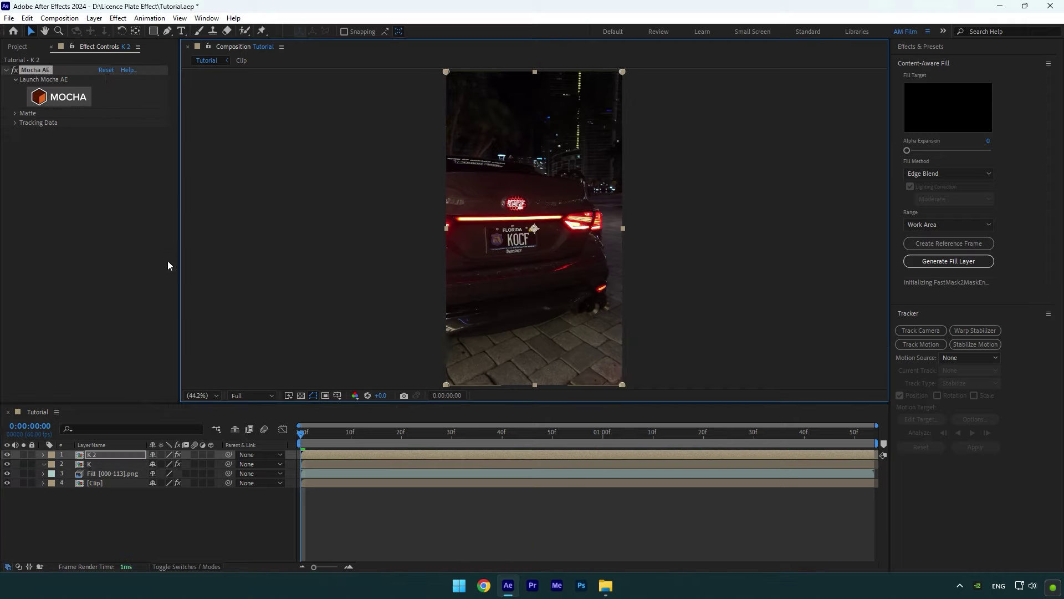
pyautogui.rightClick(104, 454)
pyautogui.click(119, 427)
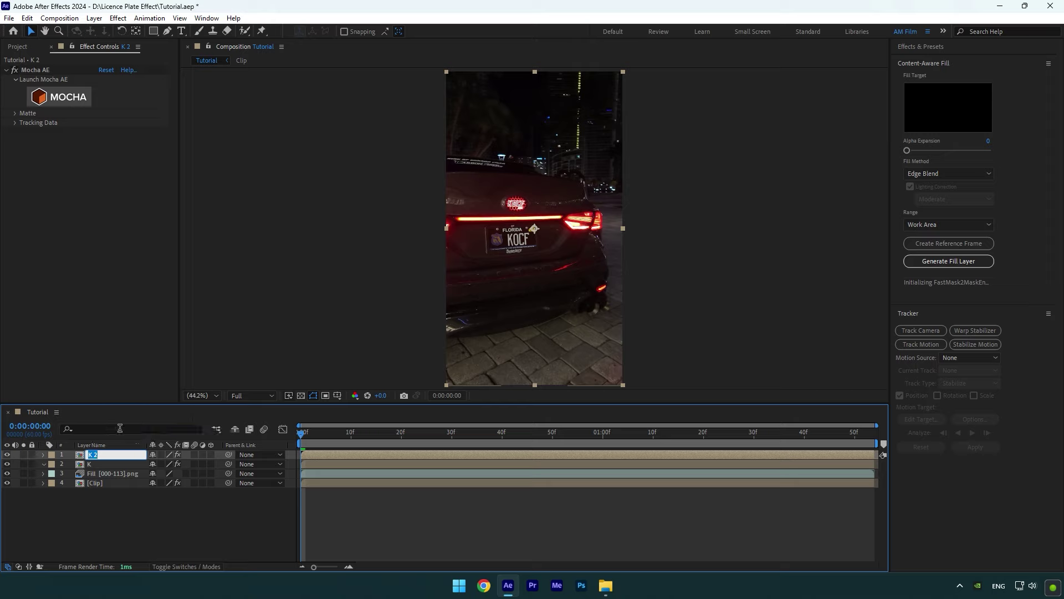
pyautogui.press('Return')
pyautogui.click(70, 99)
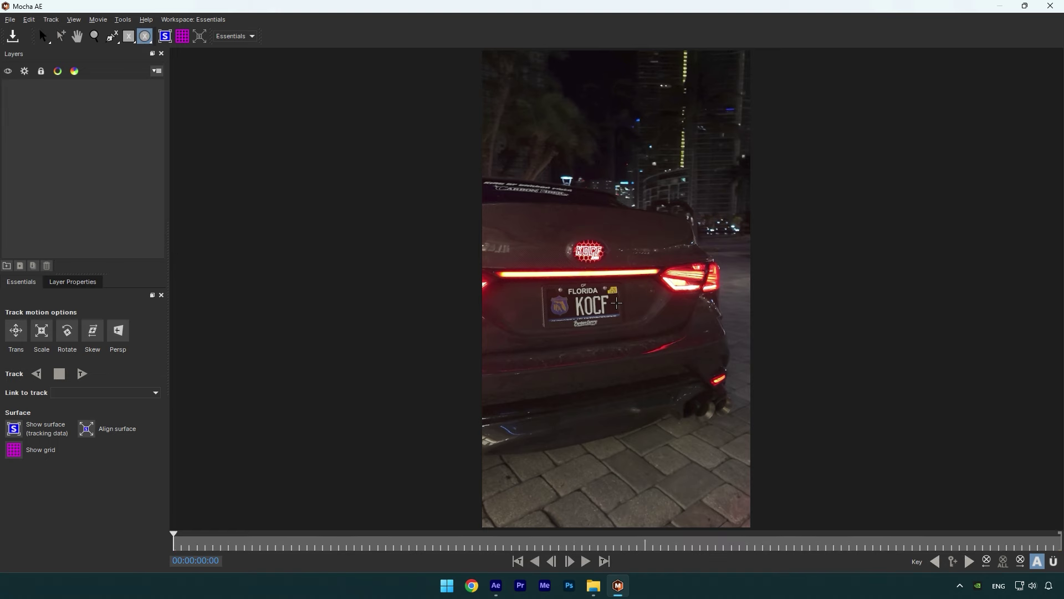
# Draw an ellipse around the letter O, track it forward, and save the track.
pyautogui.scroll(6, 616, 302)
pyautogui.moveTo(532, 242); pyautogui.dragTo(577, 335)
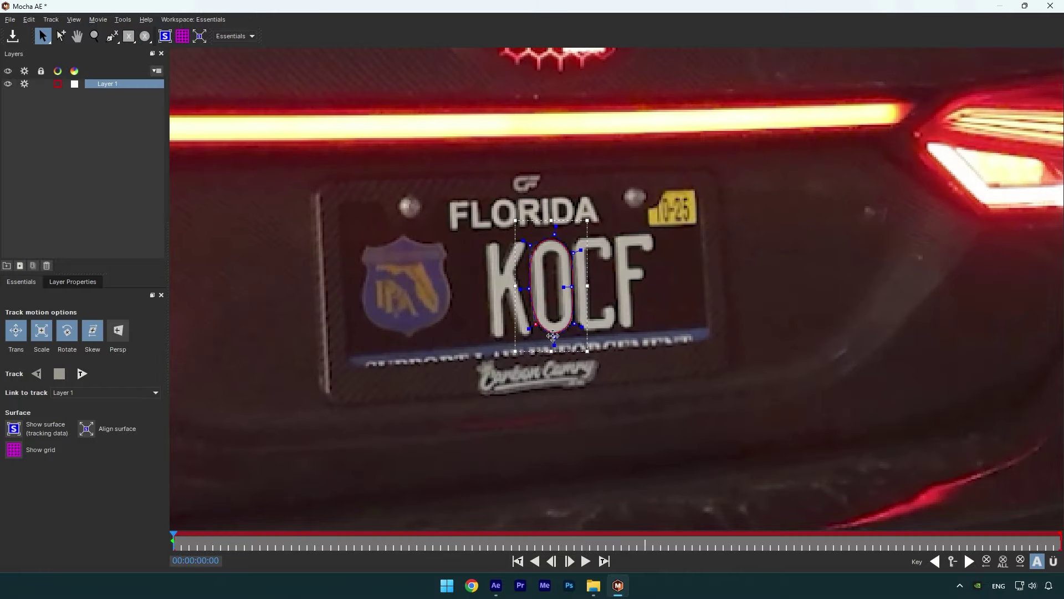
pyautogui.click(79, 375)
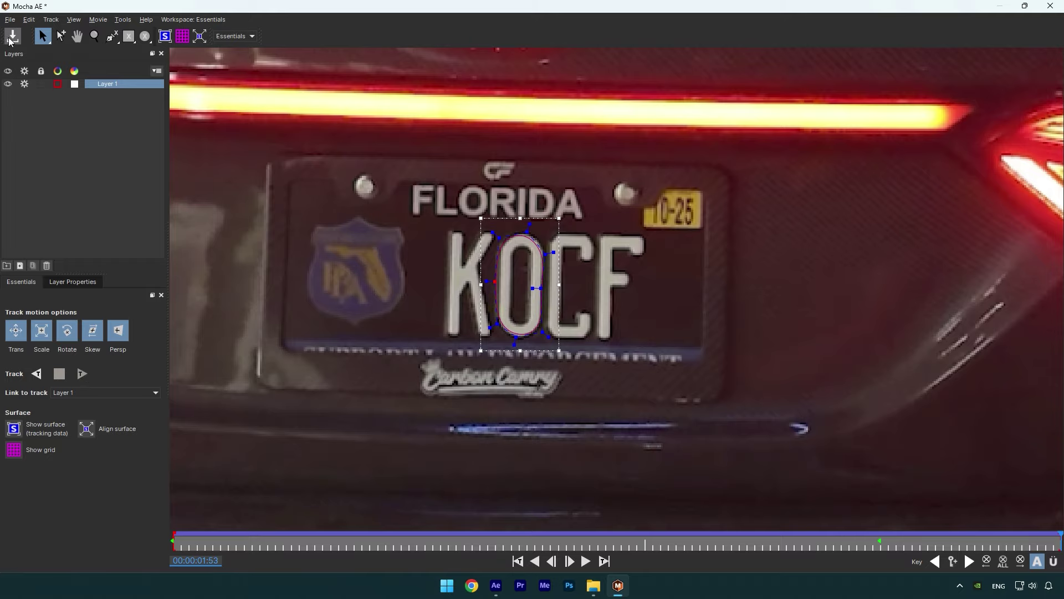
pyautogui.click(12, 37)
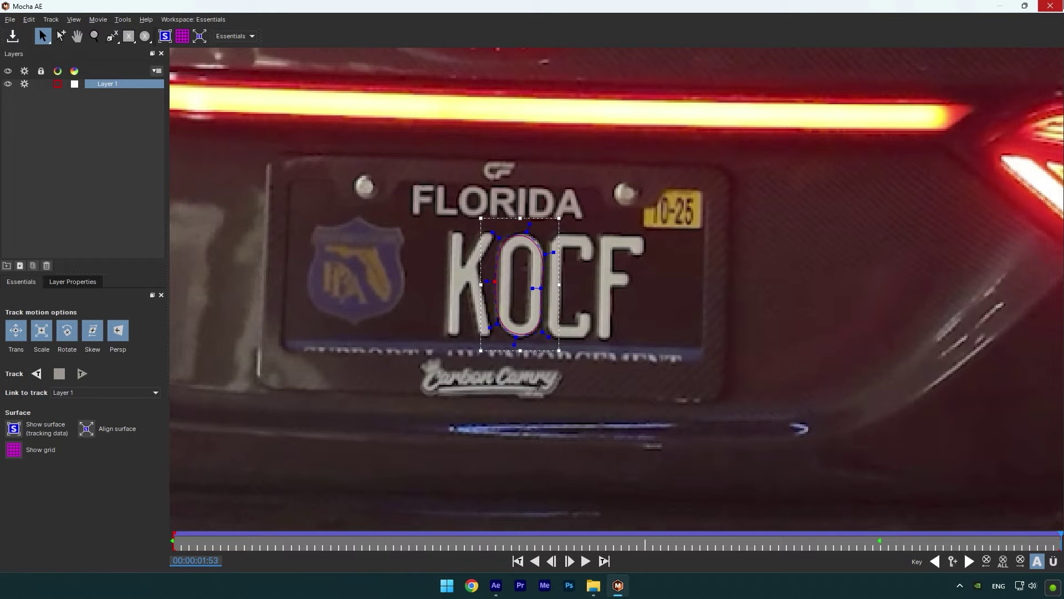
pyautogui.click(1050, 5)
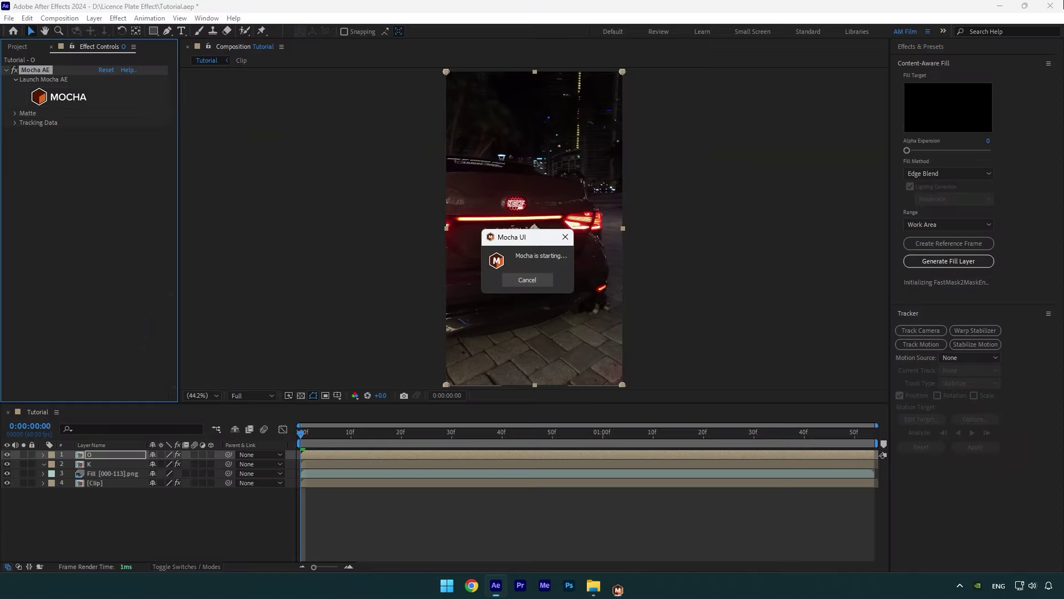
# Expand the O layer's Matte settings and make the C and F layers visible.
pyautogui.click(14, 113)
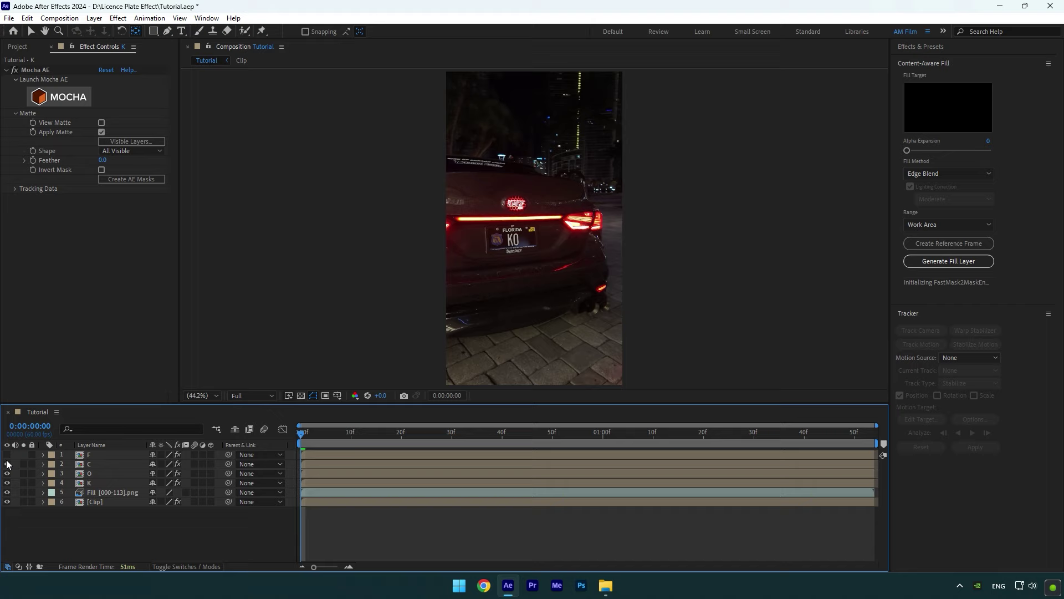
pyautogui.moveTo(7, 463); pyautogui.dragTo(6, 456)
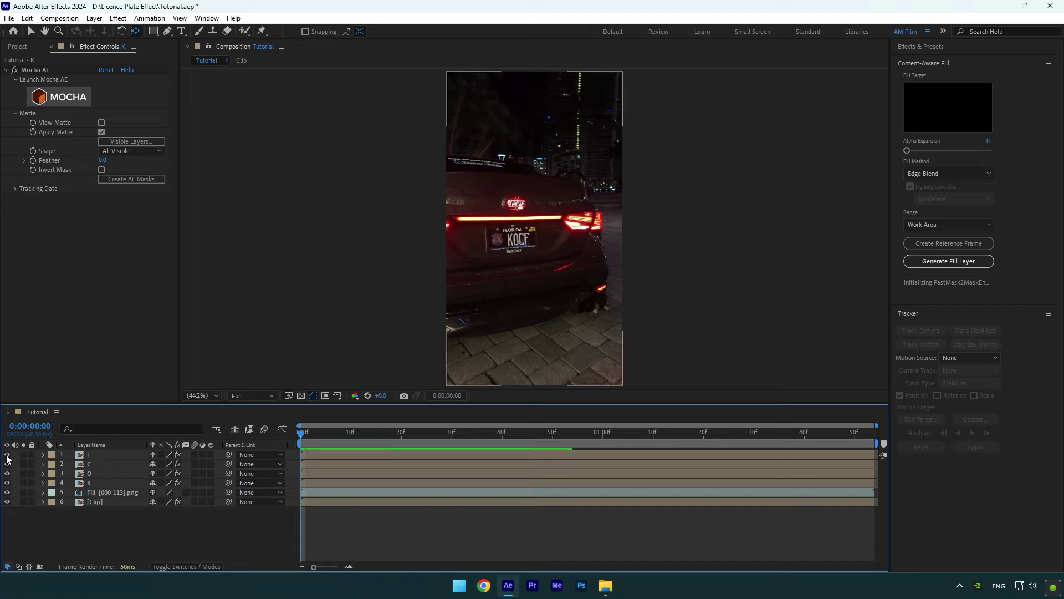
# View the plate at 100% zoom and inspect layers F, C, O and K in turn.
pyautogui.click(98, 455)
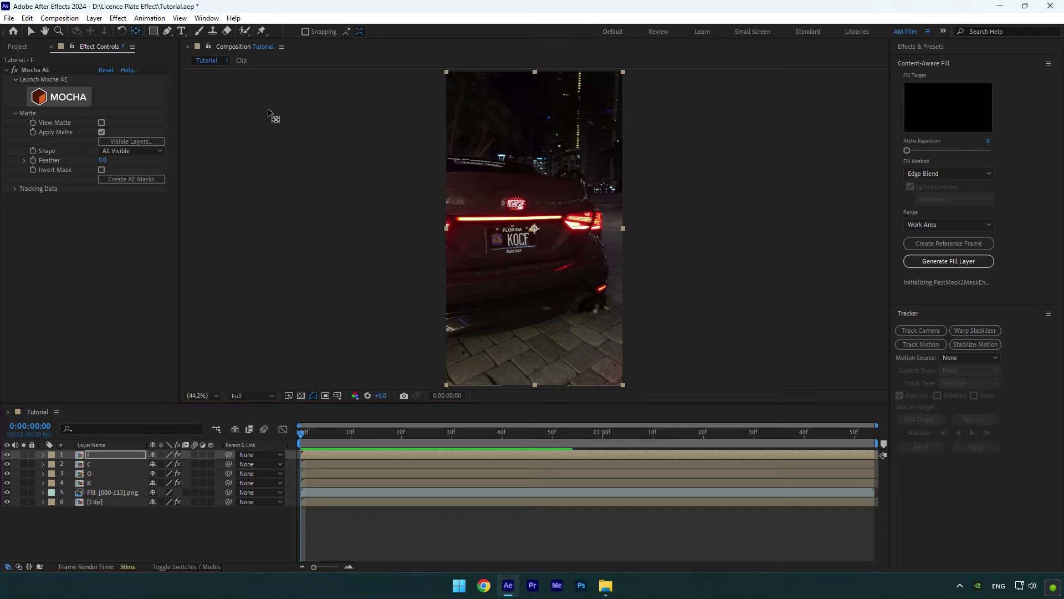
pyautogui.press('/')
pyautogui.click(533, 232)
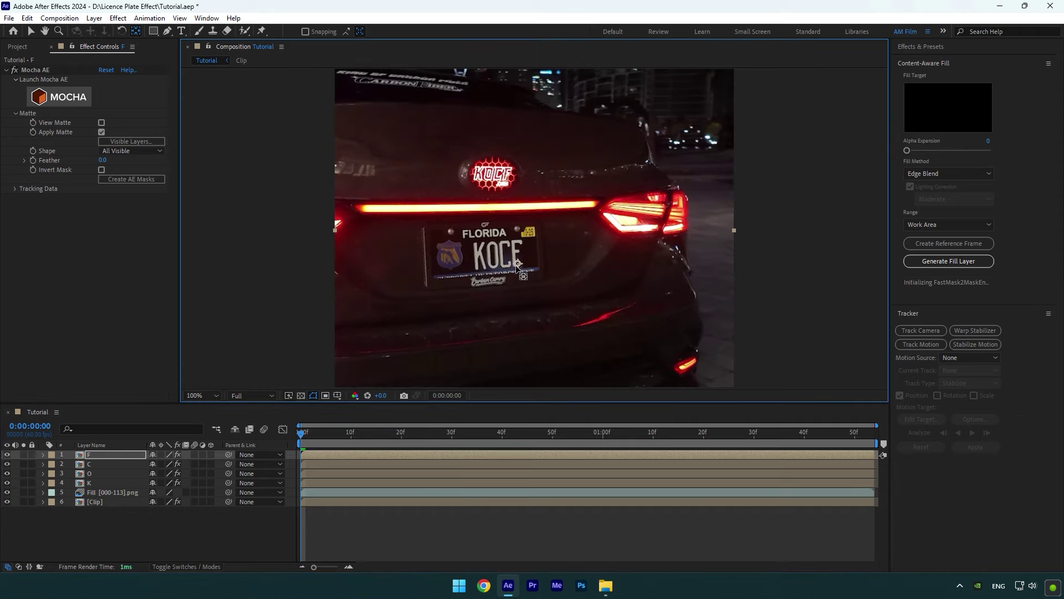
pyautogui.click(99, 466)
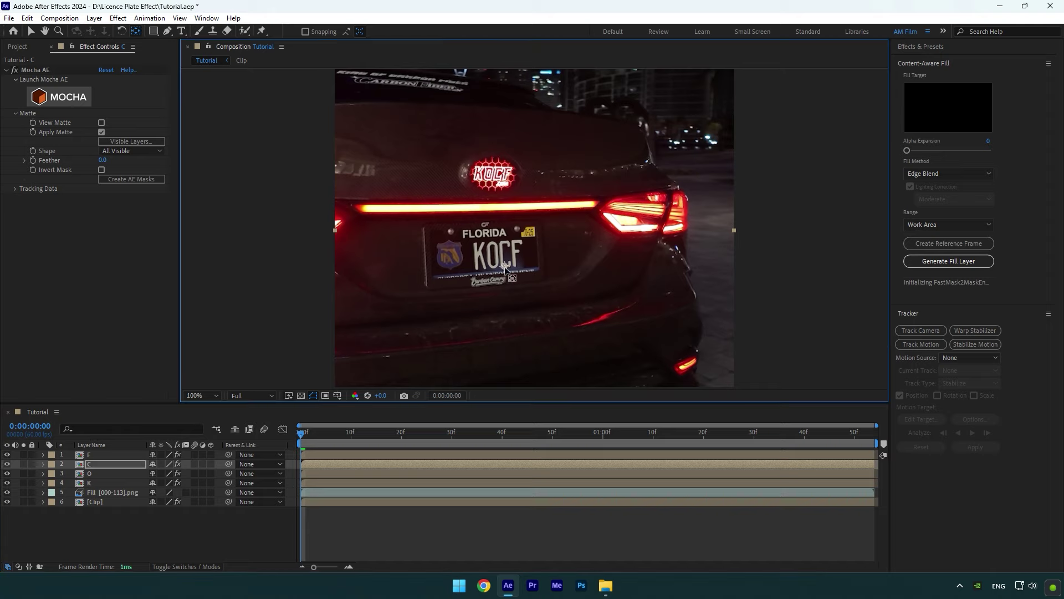
pyautogui.click(101, 473)
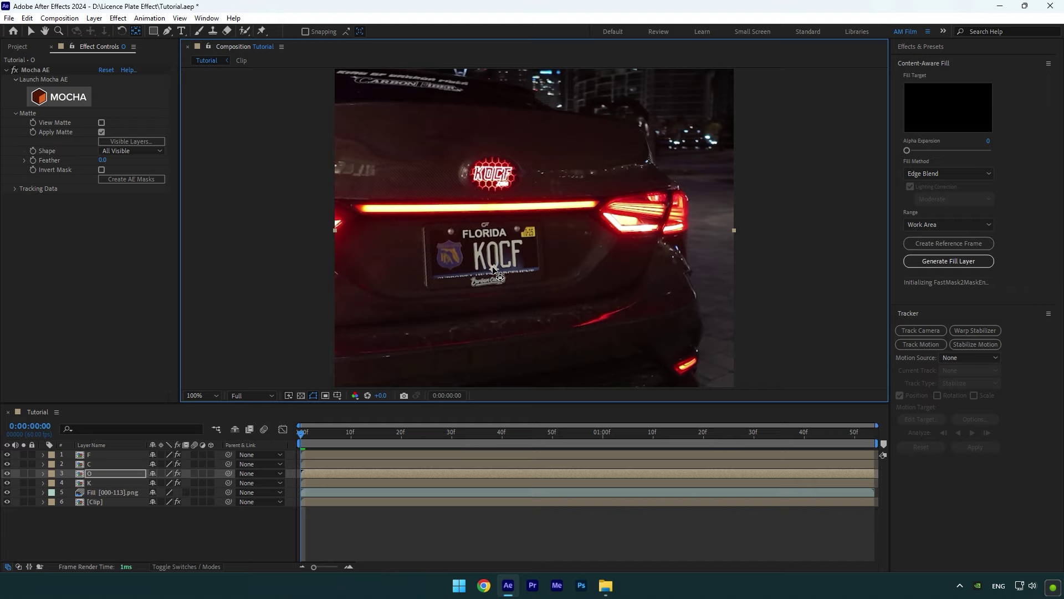
pyautogui.click(102, 483)
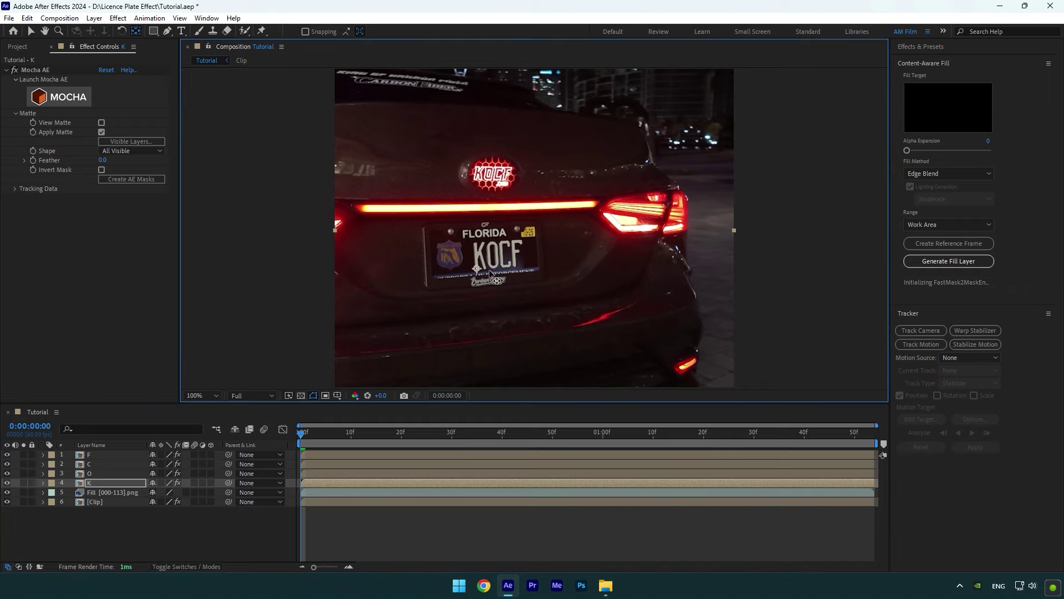
# Set Position keyframes at frame 0 on the F, C, O and K letter layers.
pyautogui.click(119, 454)
pyautogui.keyDown('shift'); pyautogui.click(89, 481); pyautogui.keyUp('shift')
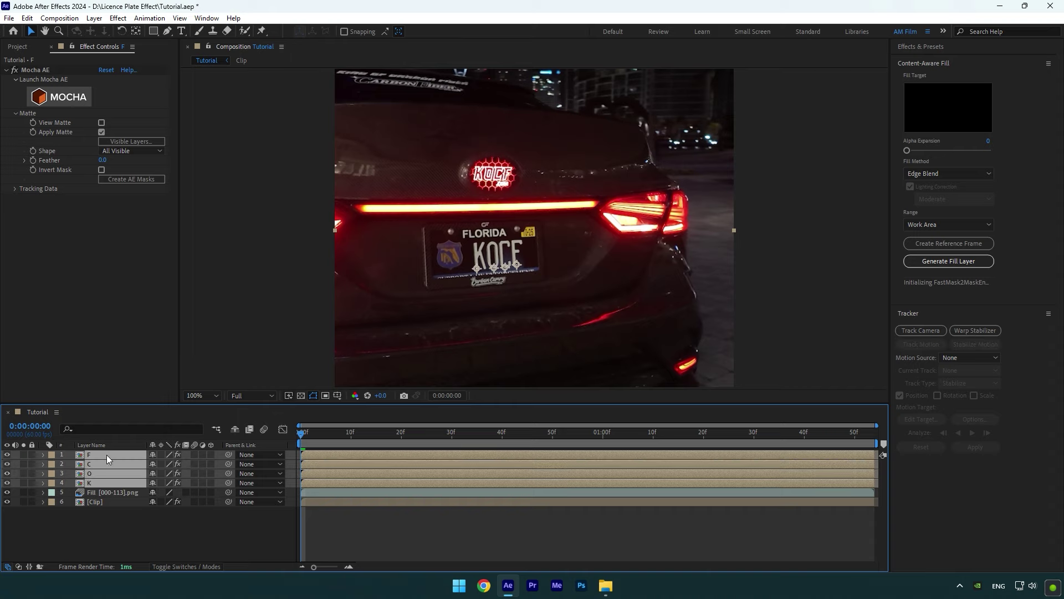
pyautogui.press('p')
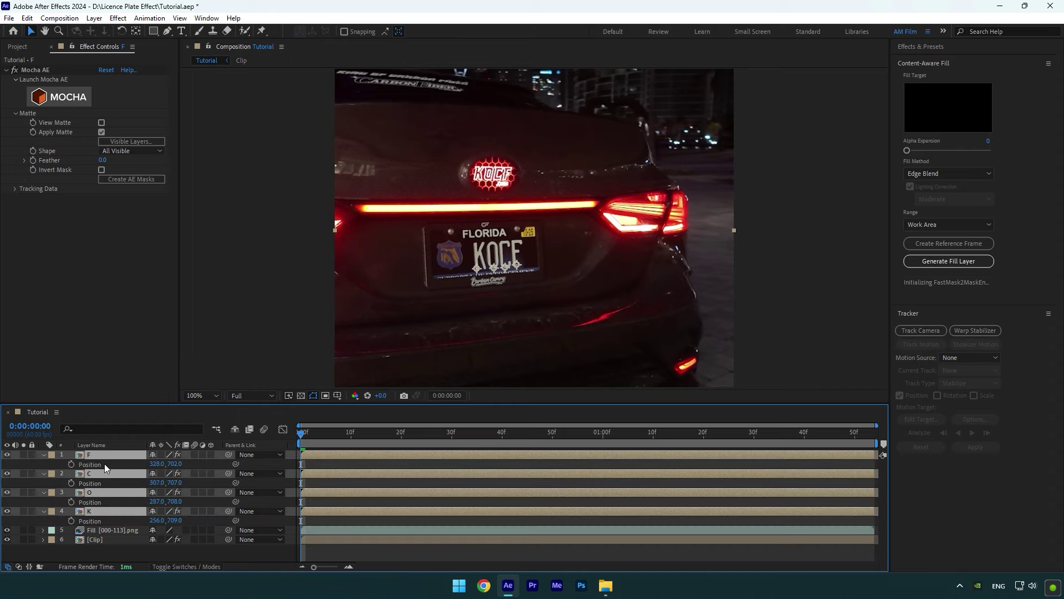
pyautogui.click(71, 465)
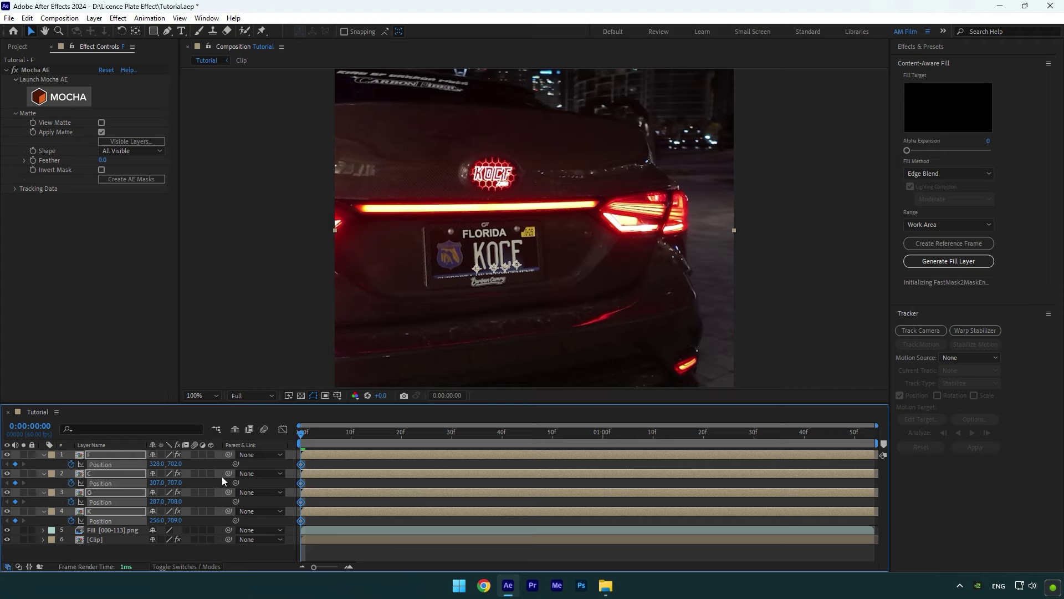
# At 0:00:01:09, drag letter K below the plate so it falls, then preview.
pyautogui.moveTo(308, 434); pyautogui.dragTo(649, 421)
pyautogui.scroll(-2, 530, 257)
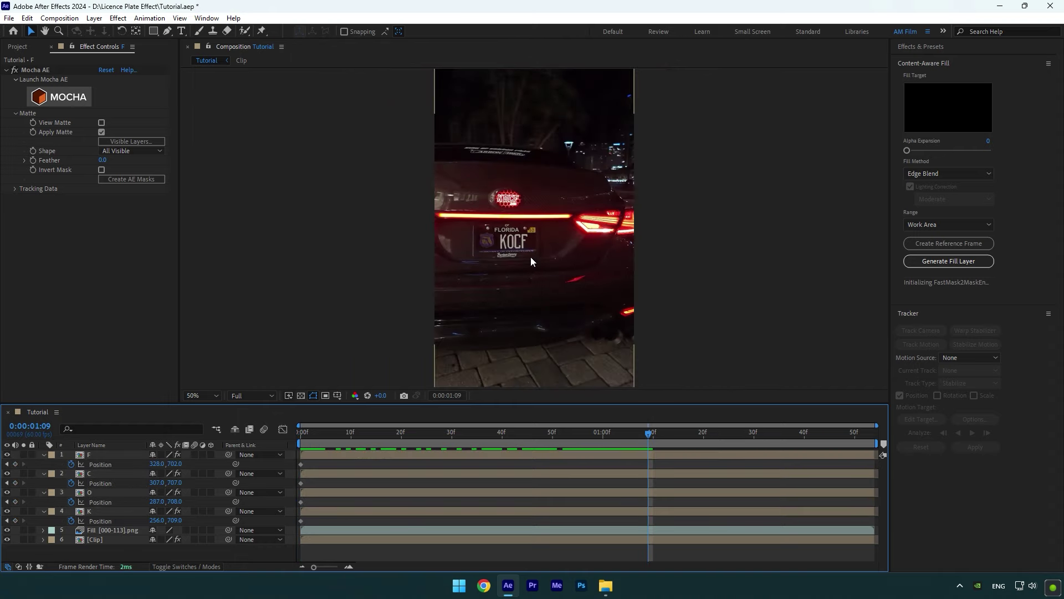
pyautogui.click(92, 511)
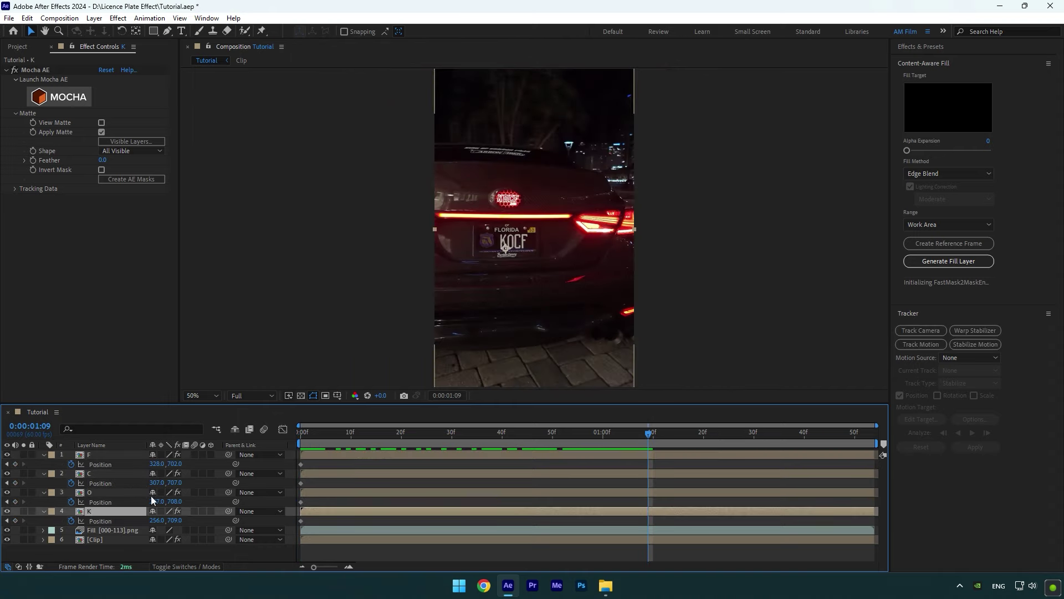
pyautogui.scroll(-1, 573, 264)
pyautogui.moveTo(529, 253); pyautogui.dragTo(530, 342)
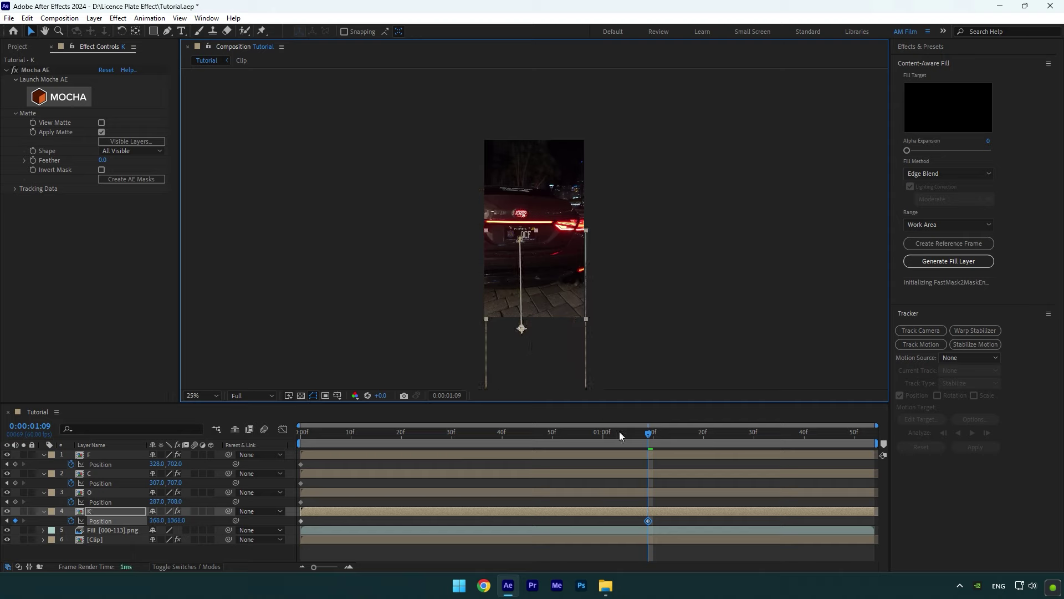
pyautogui.click(650, 442)
pyautogui.press('Home')
pyautogui.scroll(1, 427, 308)
pyautogui.press('space')
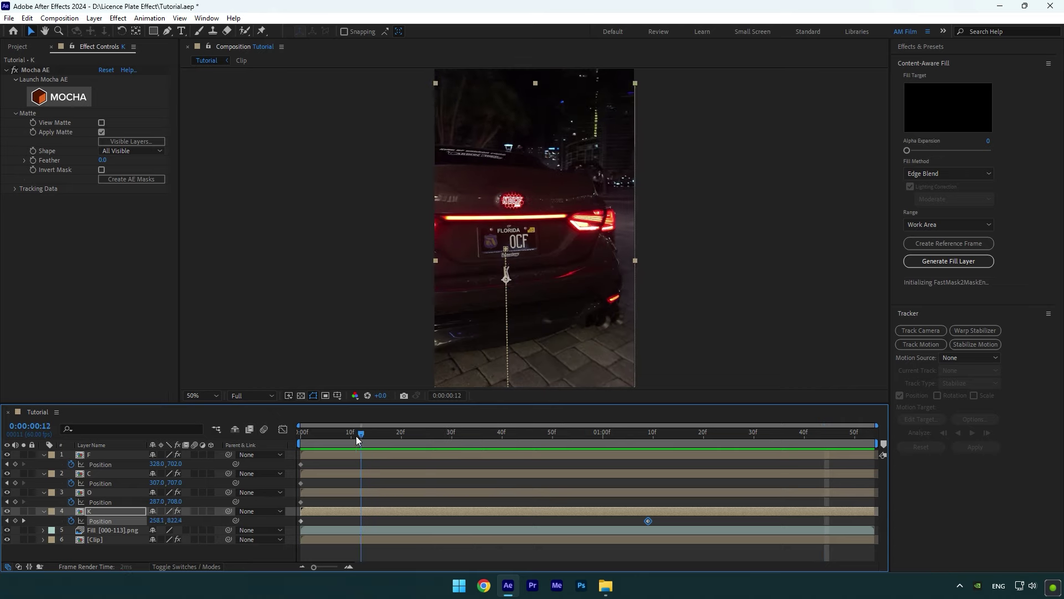
pyautogui.moveTo(356, 436); pyautogui.dragTo(502, 431)
# Drop letter F off the plate, starting at frame 9 and landing around 1:10.
pyautogui.click(87, 456)
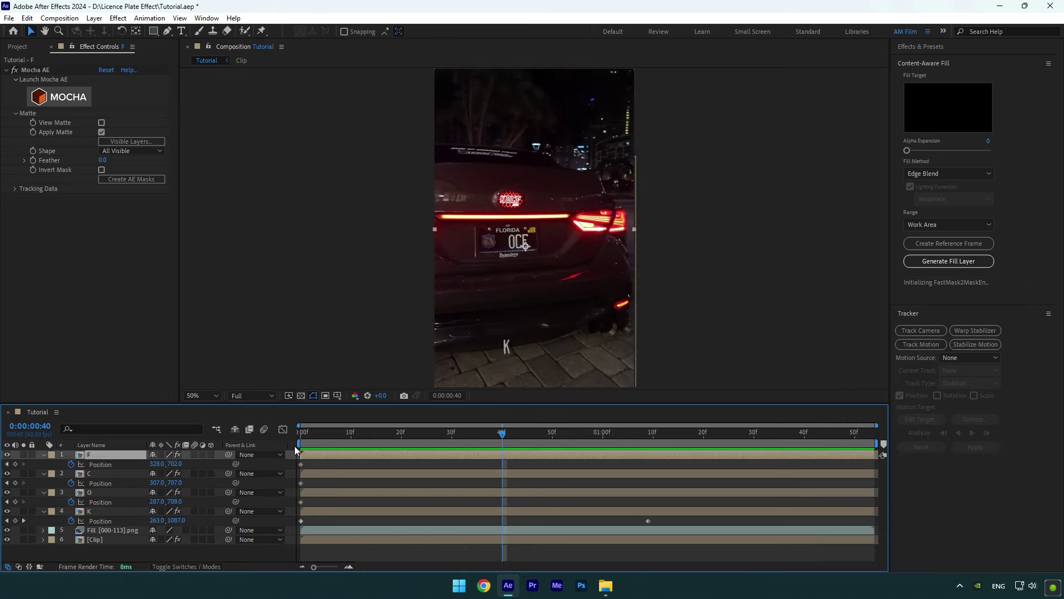
pyautogui.moveTo(556, 261); pyautogui.dragTo(580, 453)
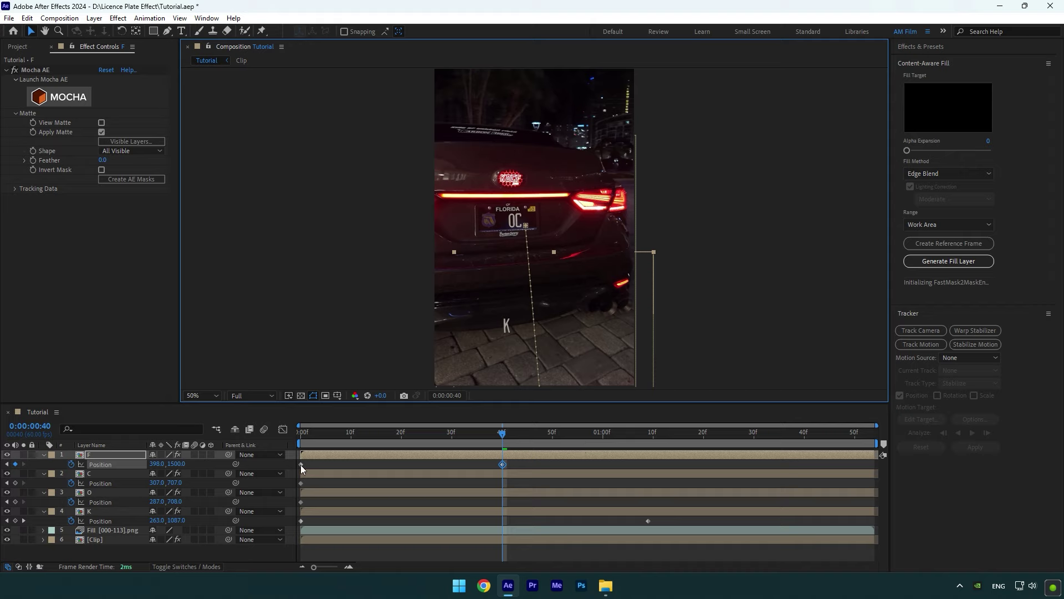
pyautogui.moveTo(301, 464); pyautogui.dragTo(364, 466)
pyautogui.press('space')
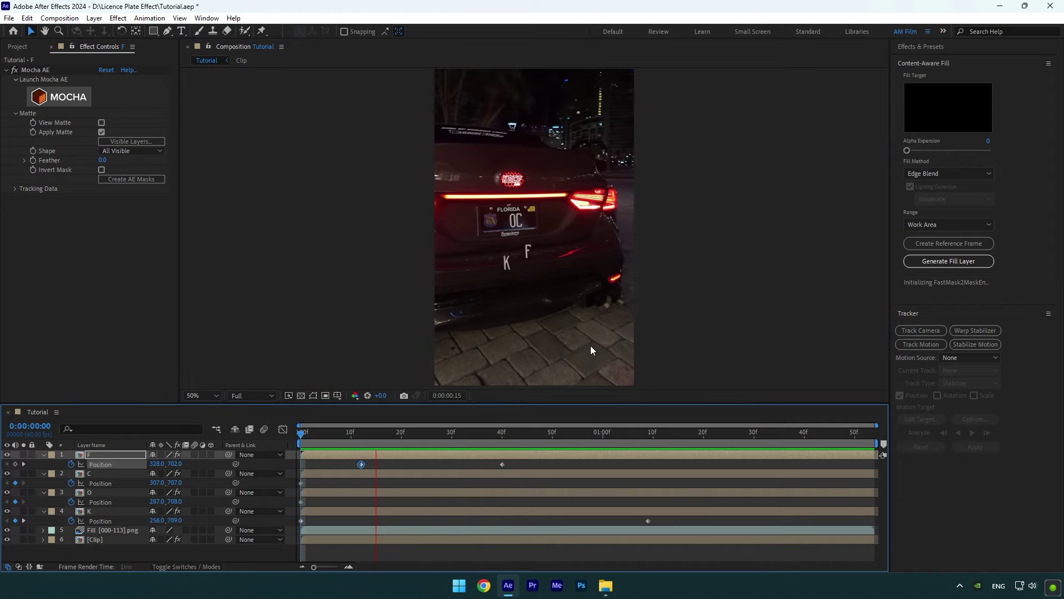
pyautogui.press('space')
pyautogui.moveTo(502, 464); pyautogui.dragTo(649, 464)
pyautogui.press('space')
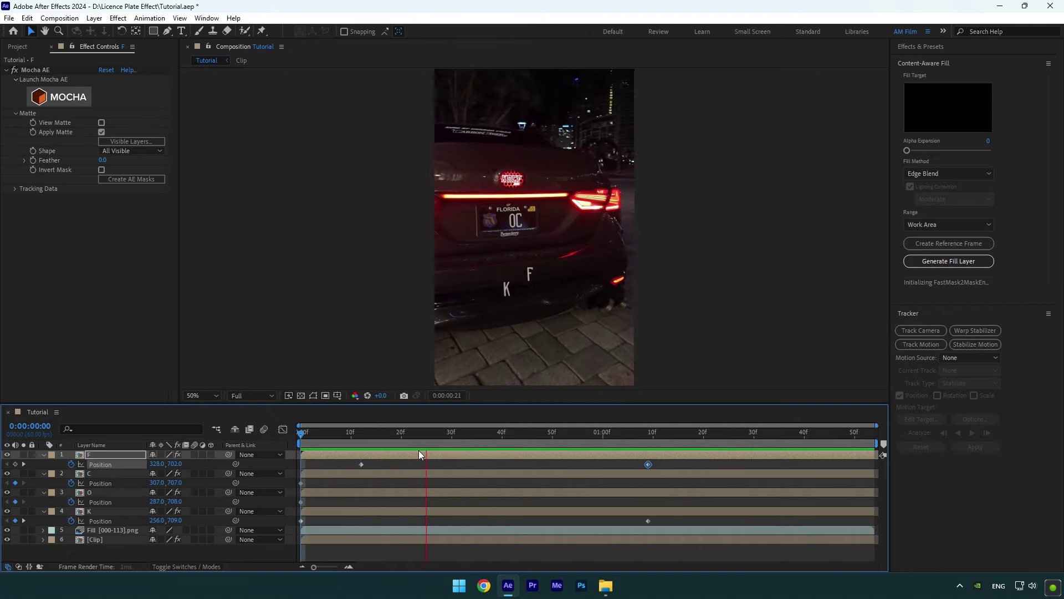
pyautogui.press('space')
# At frame 56, slide C left into O's place and O right, then preview.
pyautogui.moveTo(588, 435); pyautogui.dragTo(522, 437)
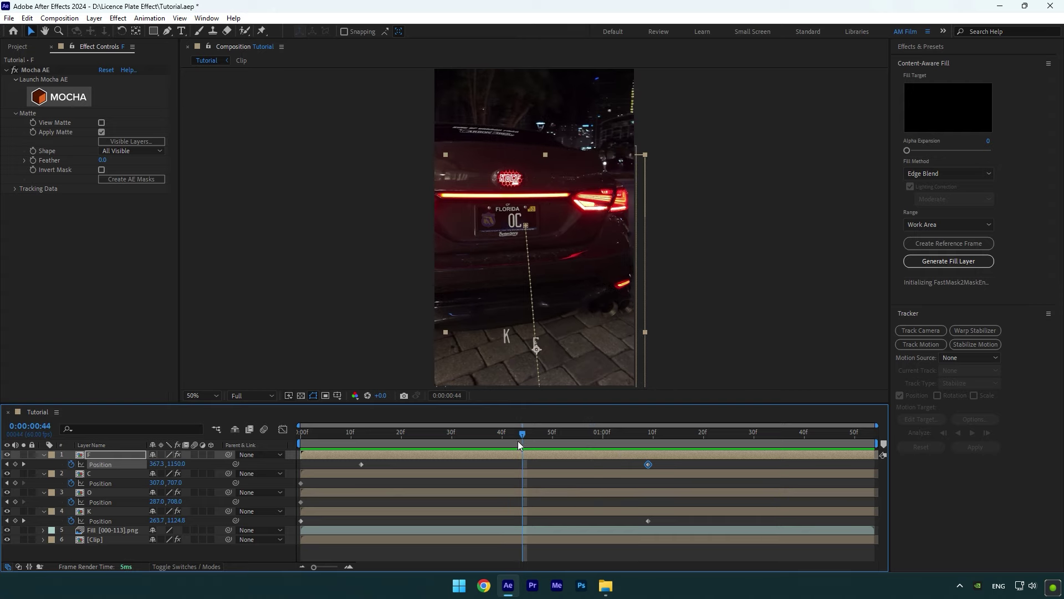
pyautogui.click(95, 478)
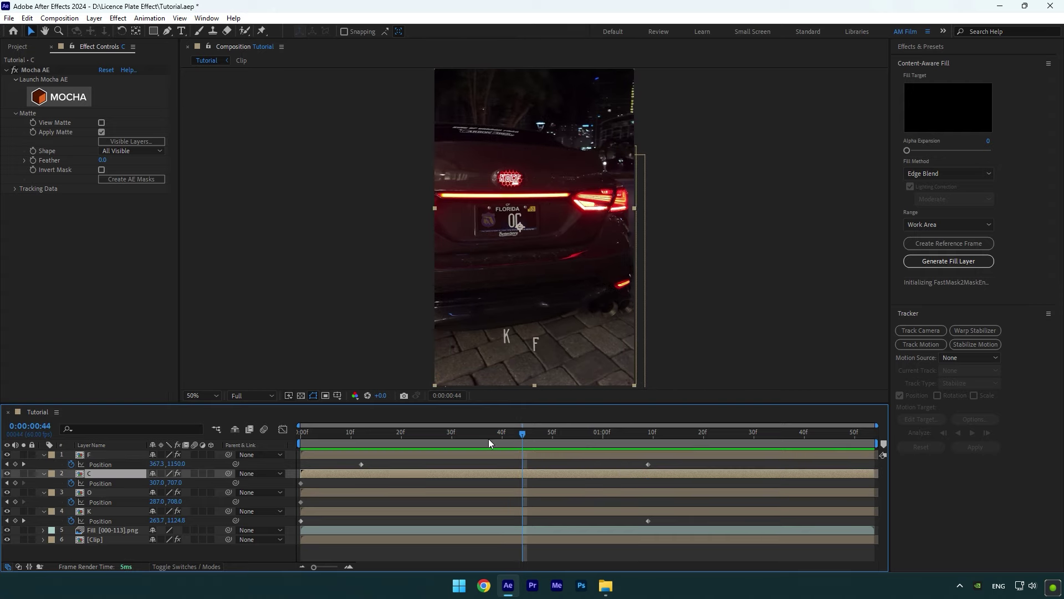
pyautogui.click(580, 431)
pyautogui.scroll(4, 544, 240)
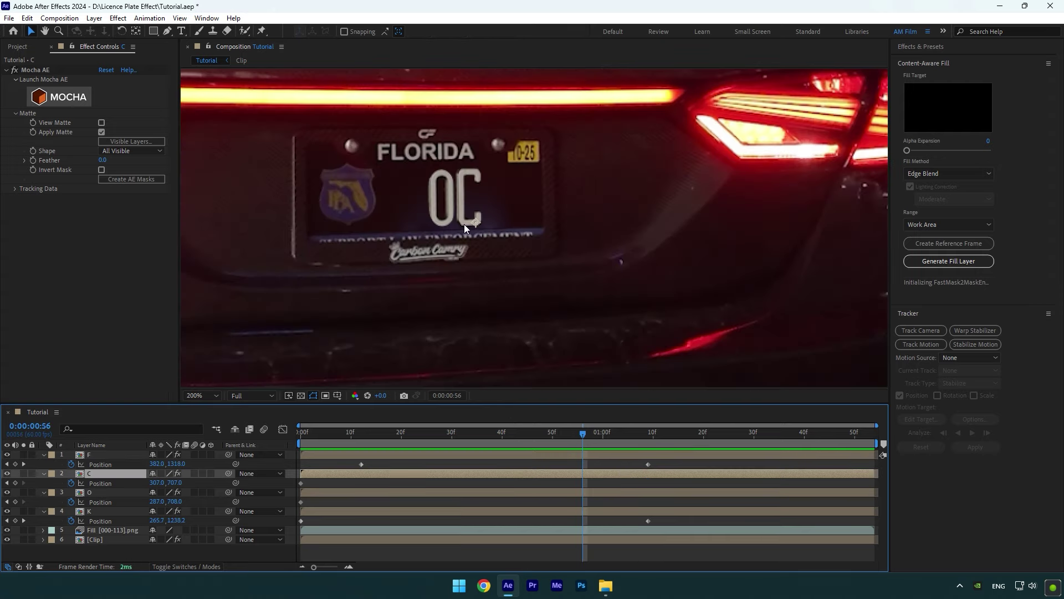
pyautogui.moveTo(465, 224)
pyautogui.mouseDown()
pyautogui.moveTo(437, 225)
pyautogui.moveTo(478, 220)
pyautogui.mouseUp()
pyautogui.click(88, 493)
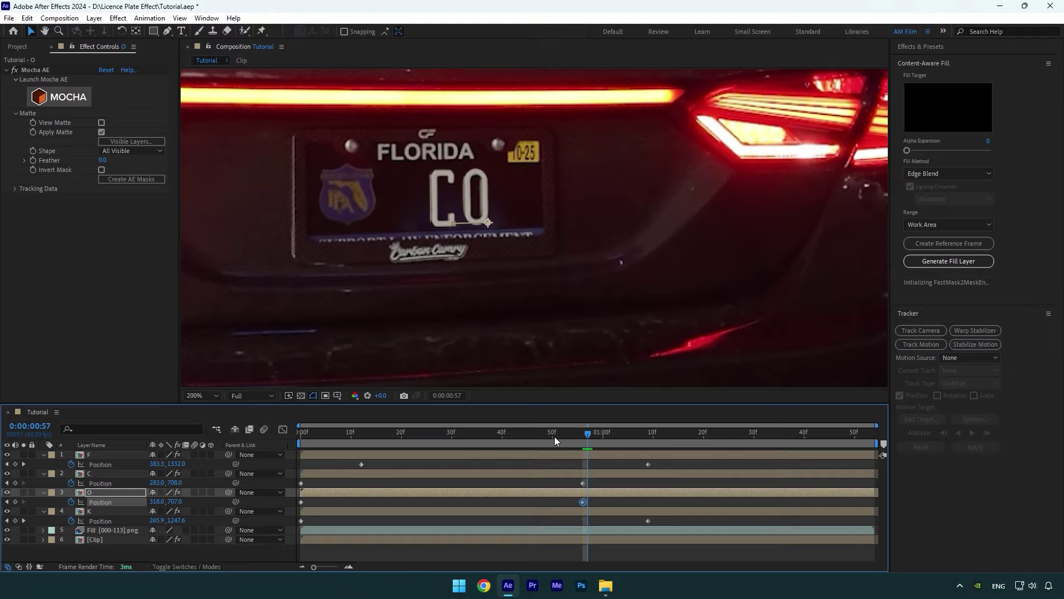
pyautogui.moveTo(554, 436); pyautogui.dragTo(267, 433)
pyautogui.scroll(-1, 545, 235)
pyautogui.press('space')
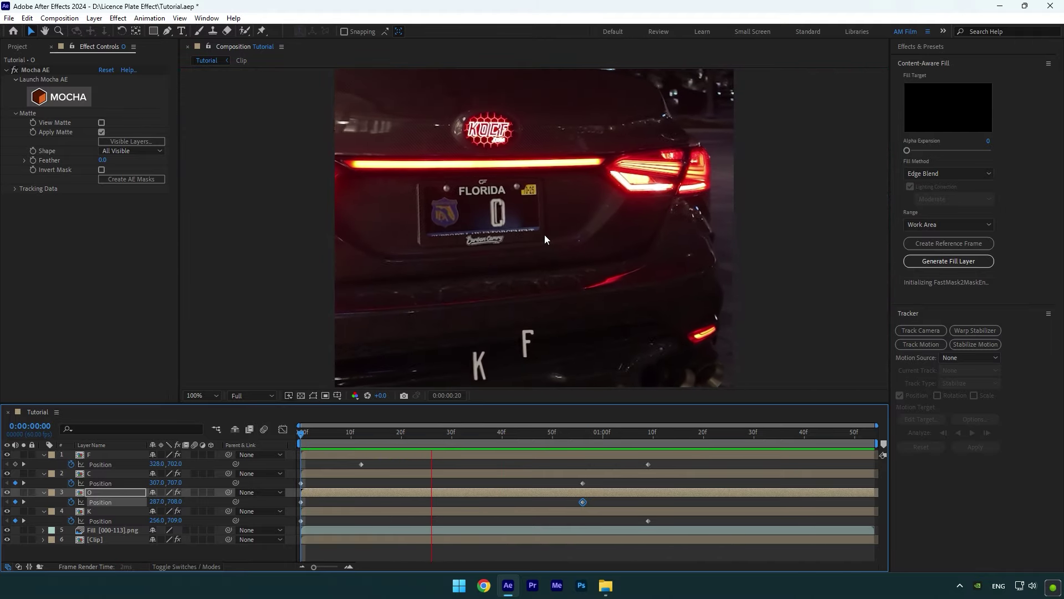
pyautogui.press('space')
# Move the C and O swap keyframes to the clip's end and replay.
pyautogui.keyDown('shift'); pyautogui.click(582, 483); pyautogui.keyUp('shift')
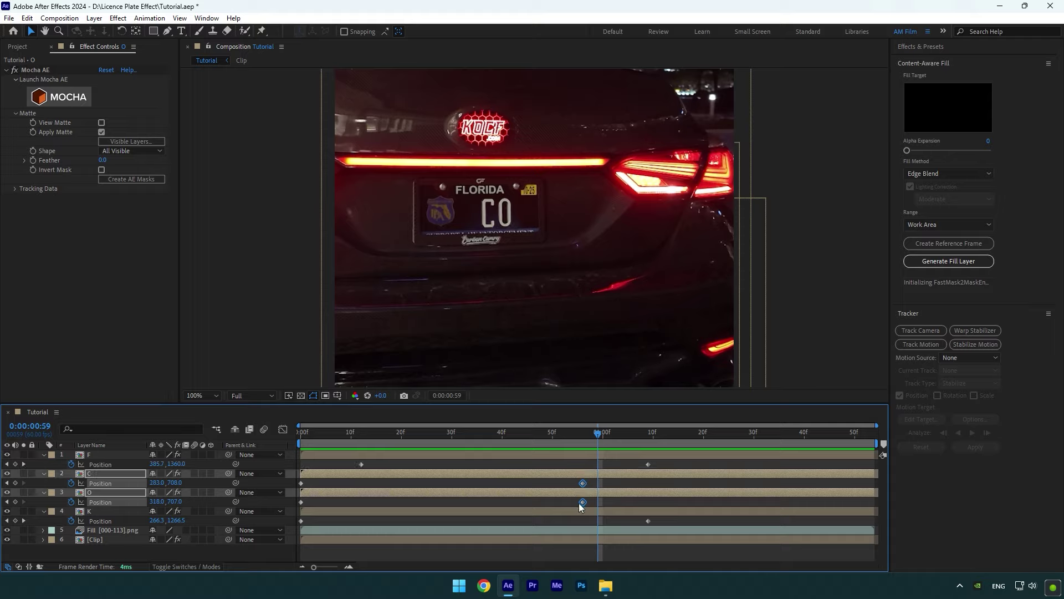
pyautogui.moveTo(582, 502); pyautogui.dragTo(870, 501)
pyautogui.press('Home')
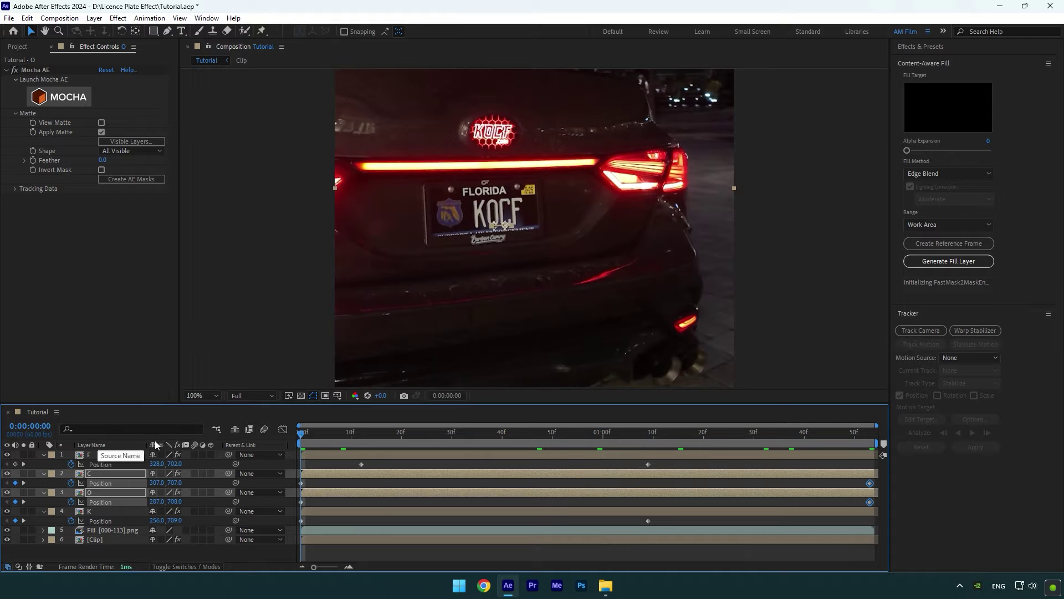
pyautogui.press('space')
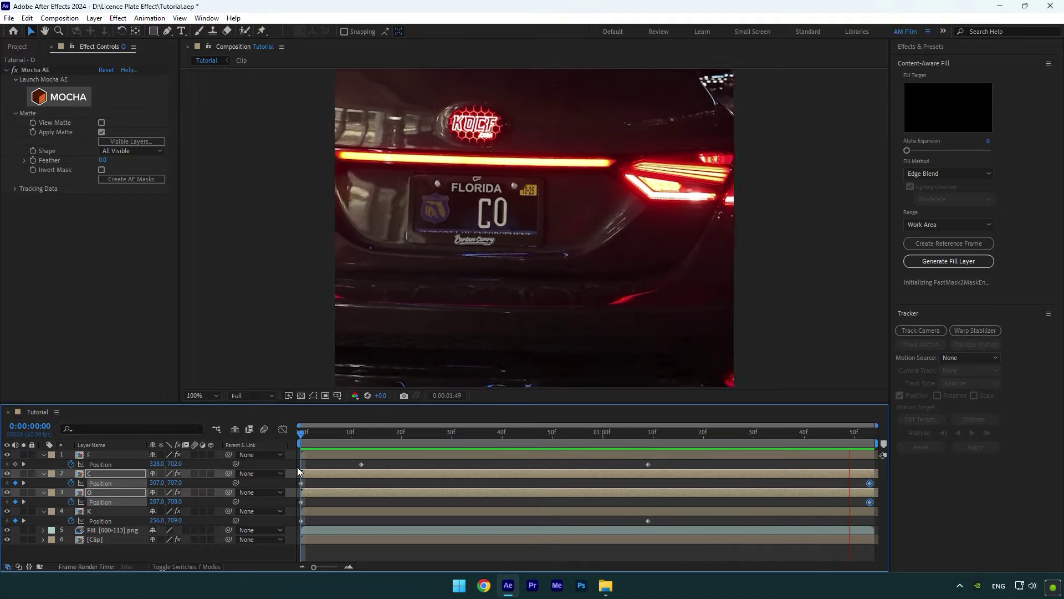
pyautogui.press('space')
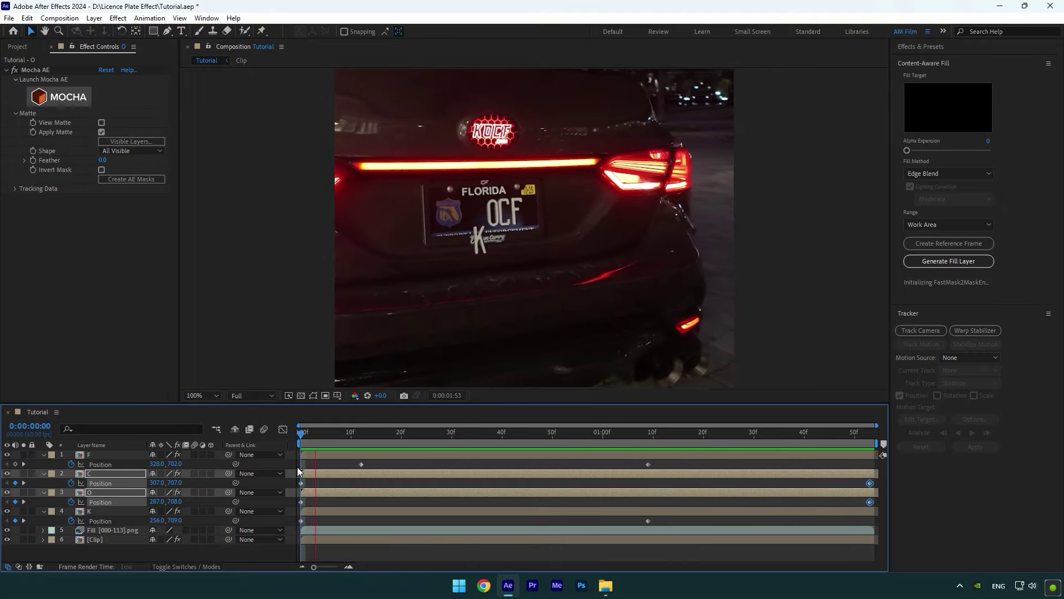
pyautogui.scroll(-2, 466, 195)
pyautogui.click(431, 432)
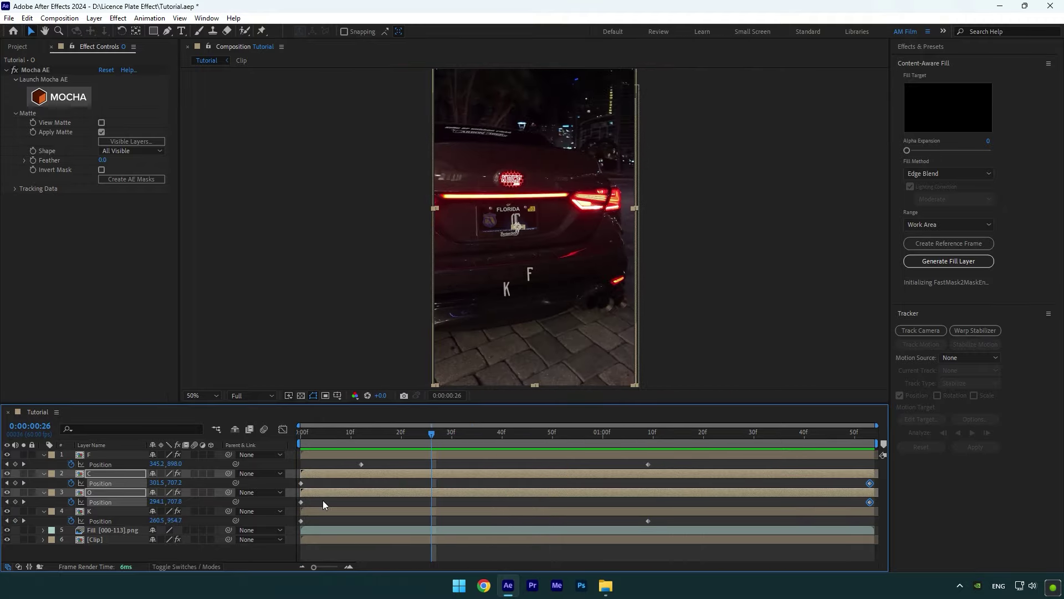
# Make letter F a 3D layer and key its Orientation at frame 12.
pyautogui.click(98, 454)
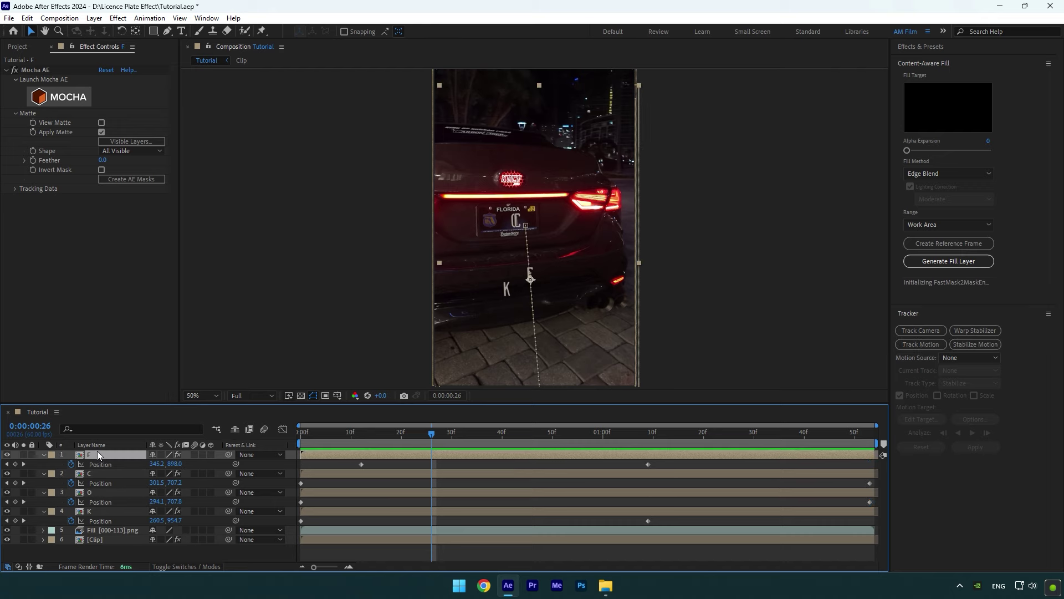
pyautogui.click(211, 455)
pyautogui.moveTo(432, 451); pyautogui.dragTo(361, 445)
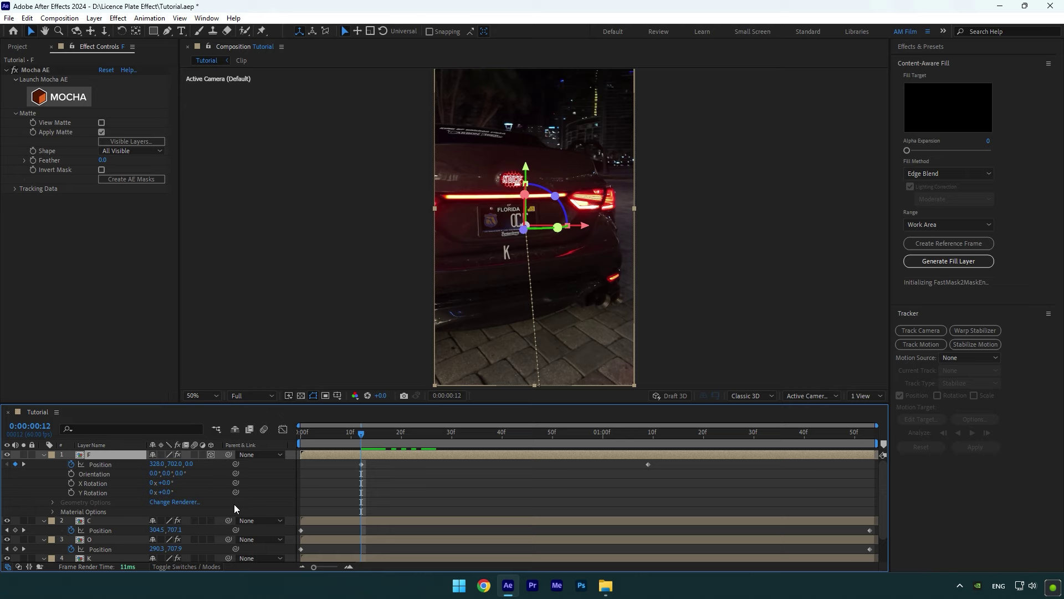
pyautogui.click(71, 473)
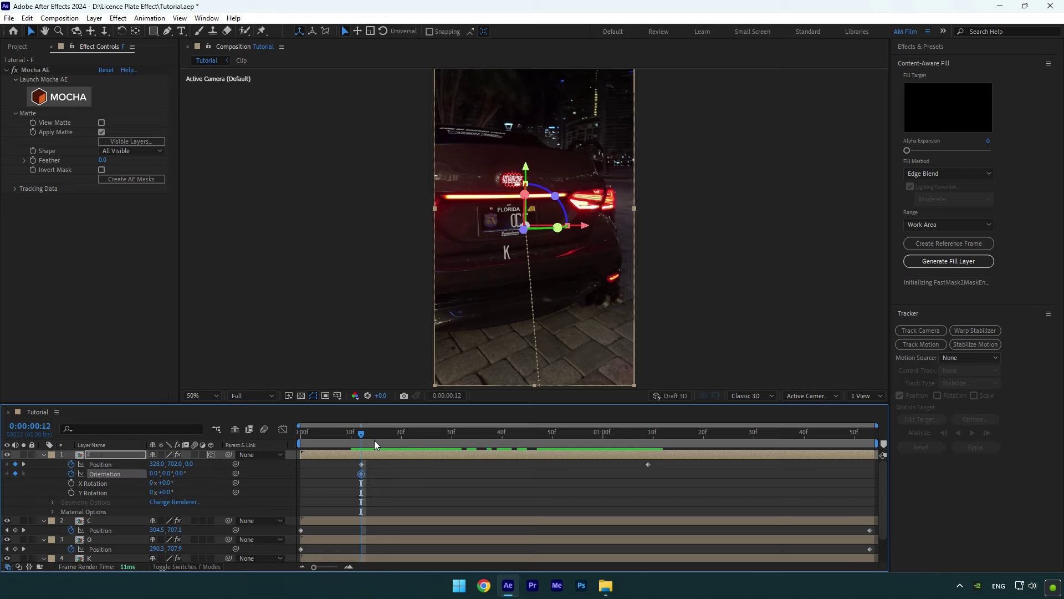
# Tip F about 94.8° on X, align that keyframe with its 1:09 landing, and preview.
pyautogui.moveTo(374, 440); pyautogui.dragTo(457, 442)
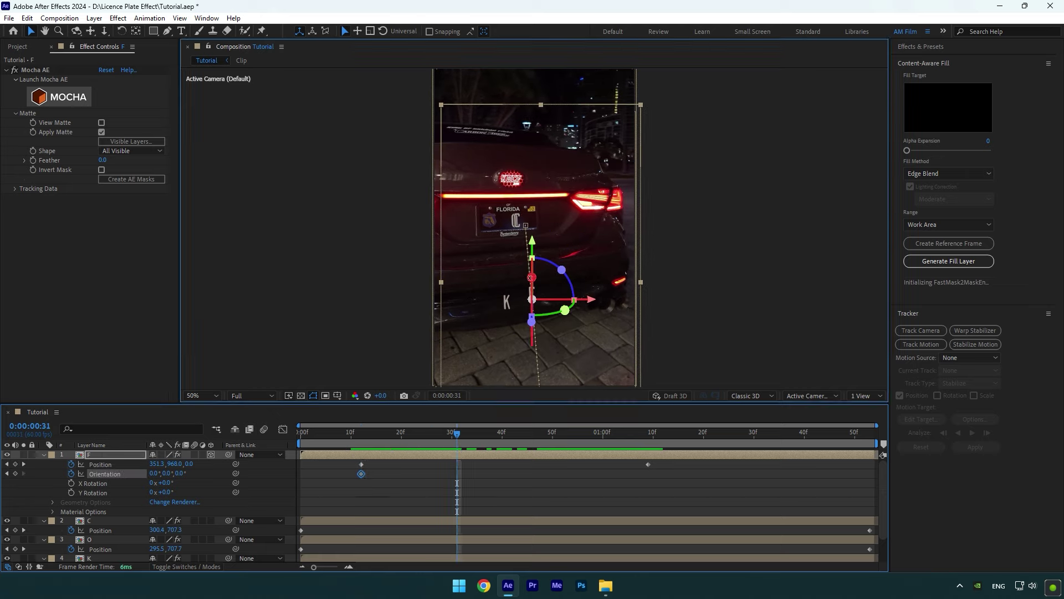
pyautogui.moveTo(531, 277); pyautogui.dragTo(532, 299)
pyautogui.moveTo(457, 474); pyautogui.dragTo(648, 481)
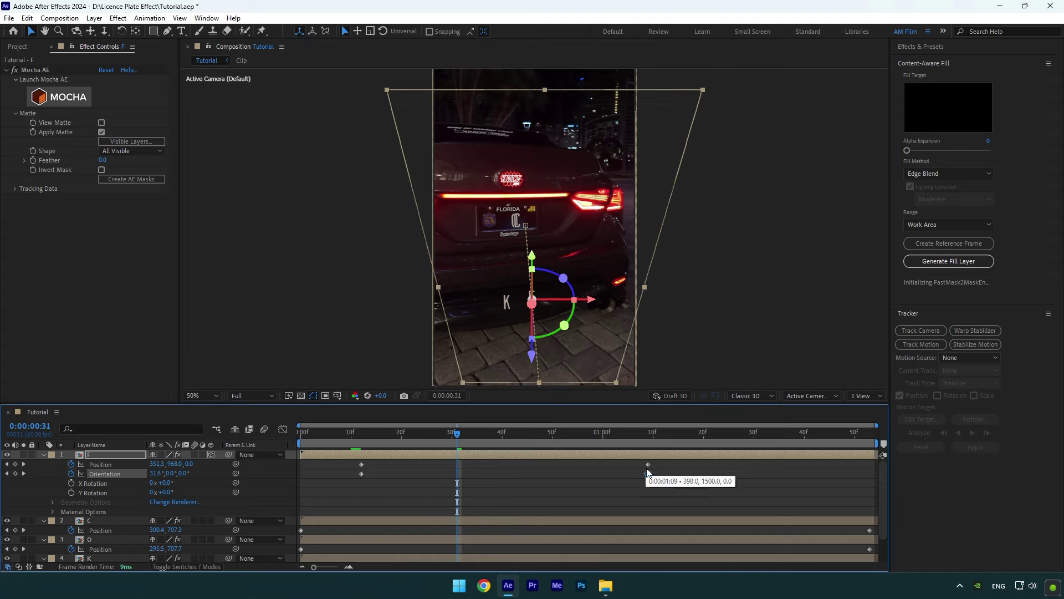
pyautogui.moveTo(636, 444); pyautogui.dragTo(361, 443)
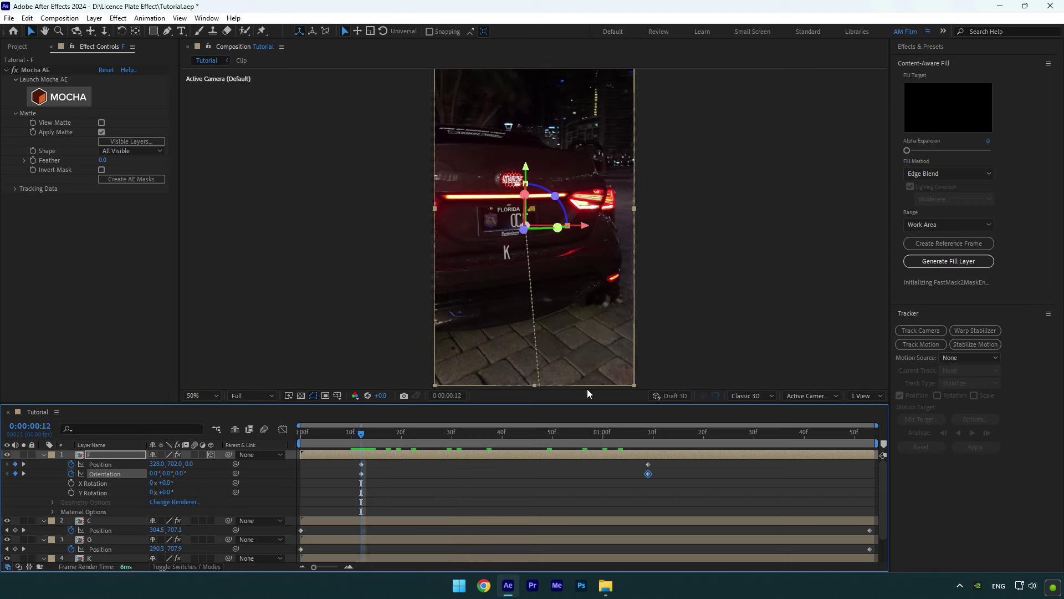
pyautogui.press('space')
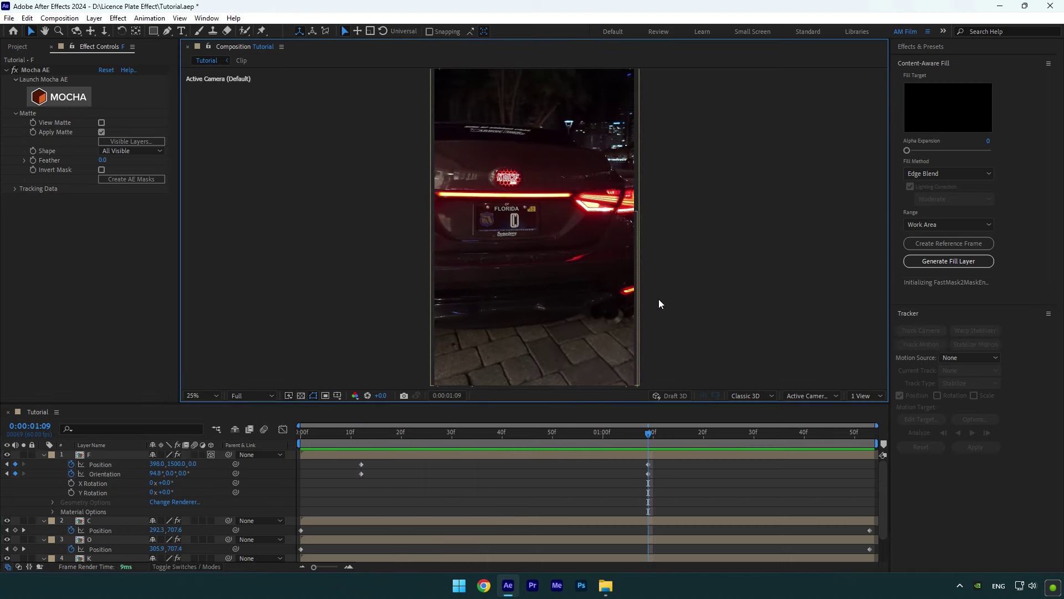
pyautogui.moveTo(664, 430); pyautogui.dragTo(361, 440)
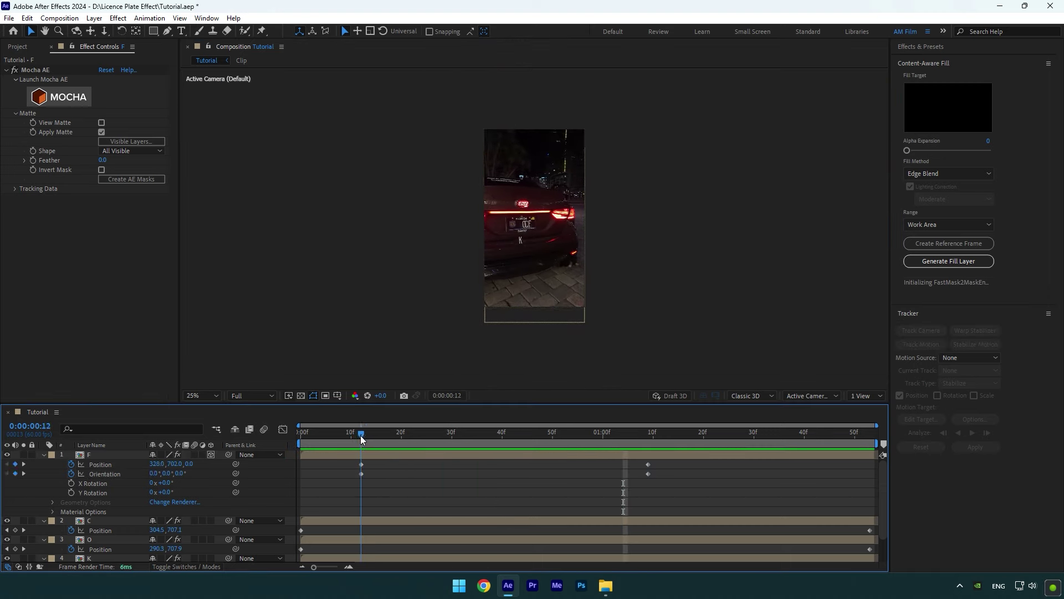
# Collapse the four letter layers and enable motion blur for them and the composition.
pyautogui.click(44, 455)
pyautogui.click(45, 464)
pyautogui.click(44, 472)
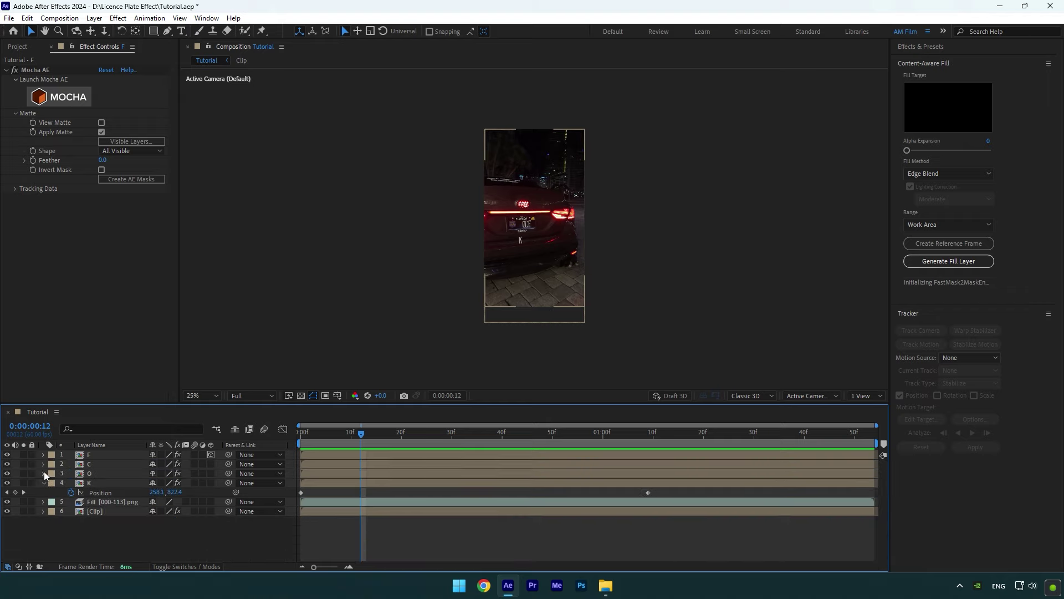
pyautogui.click(45, 482)
pyautogui.click(264, 429)
pyautogui.moveTo(194, 454); pyautogui.dragTo(195, 481)
# Set the viewer to Fit and play the finished animation from the start.
pyautogui.press('Home')
pyautogui.click(202, 395)
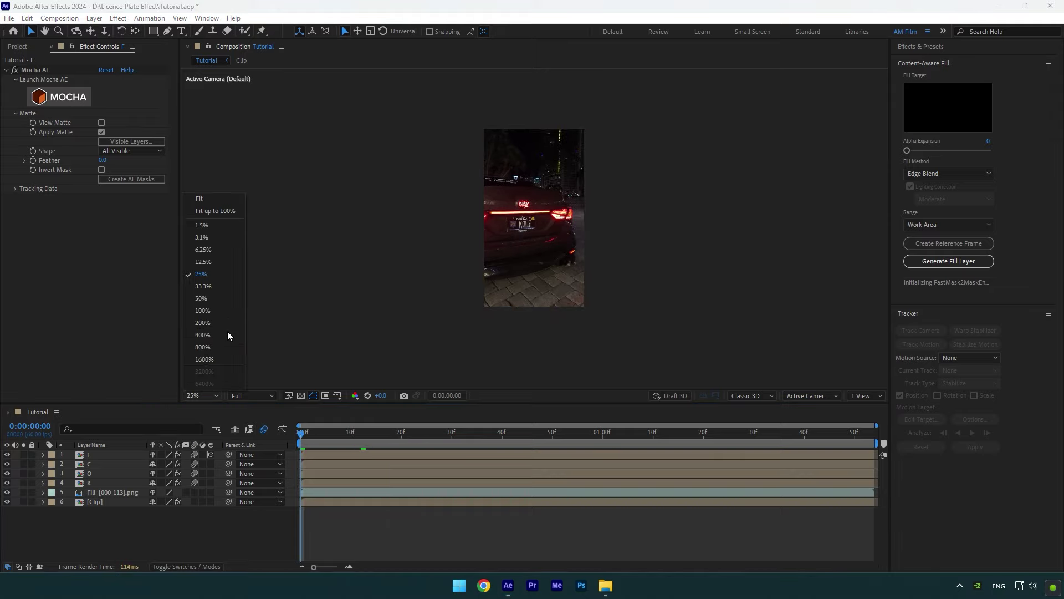
pyautogui.click(217, 212)
pyautogui.press('space')
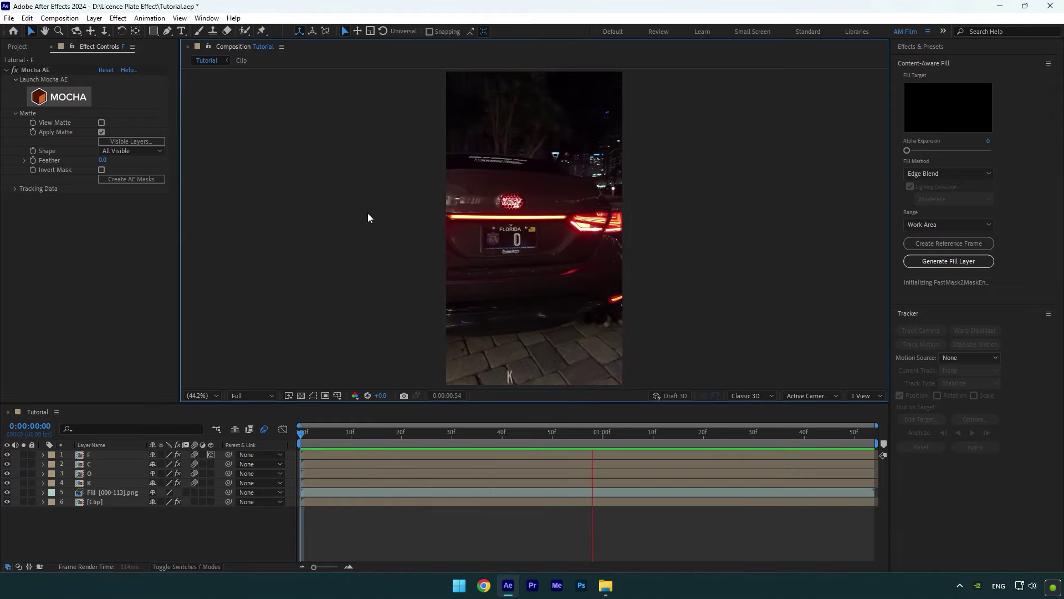